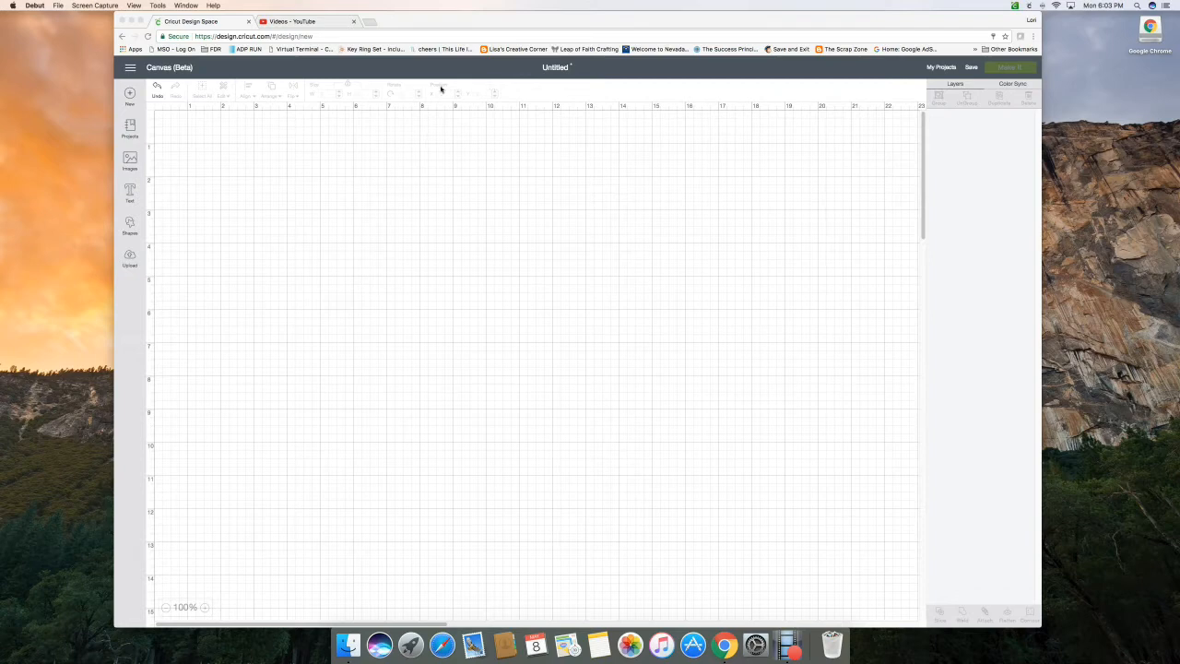
# Insert the flower-topped Box image #M3F629 from the "explosion box" image results onto the canvas
pyautogui.click(129, 163)
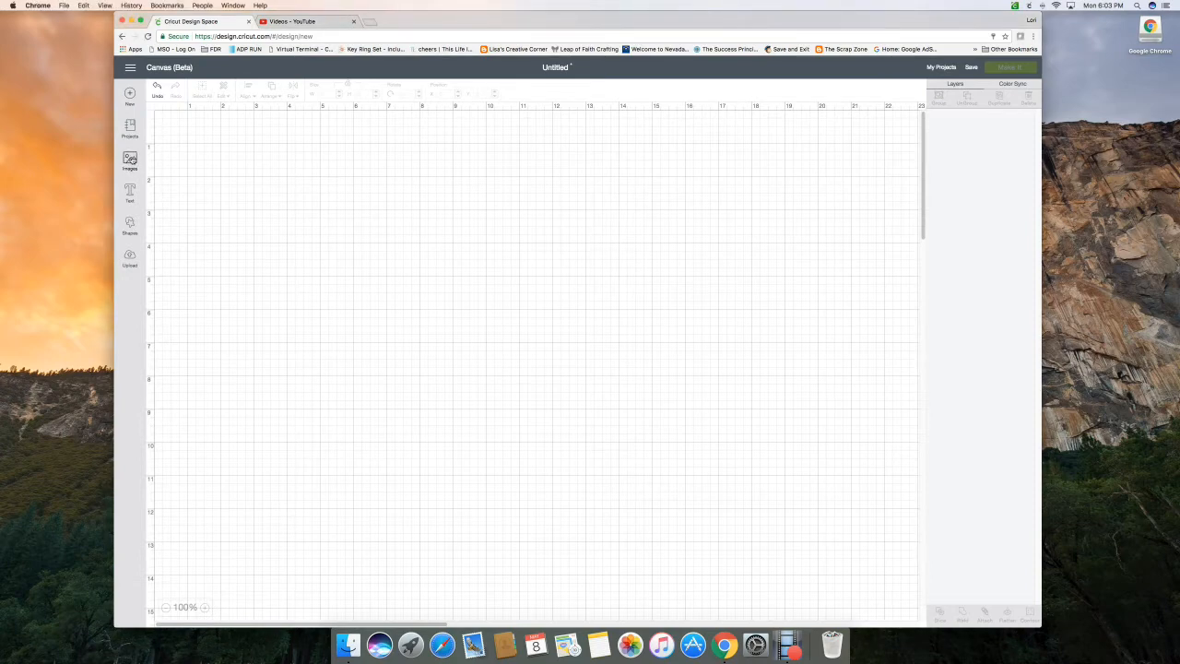
pyautogui.click(131, 161)
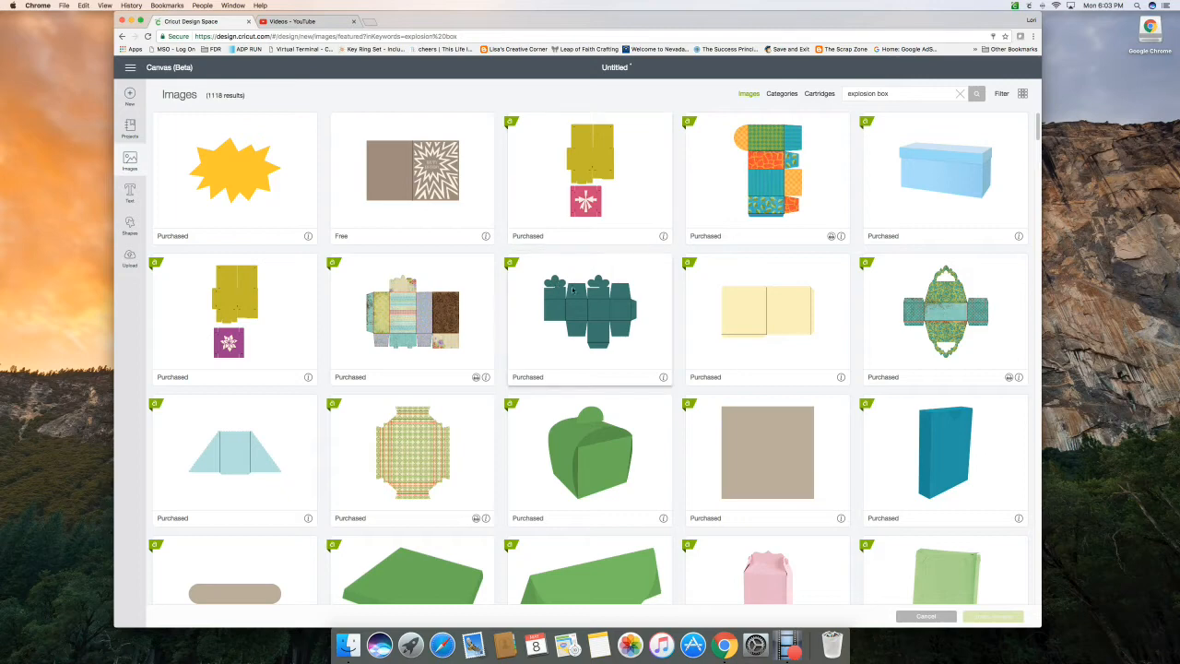
pyautogui.click(614, 313)
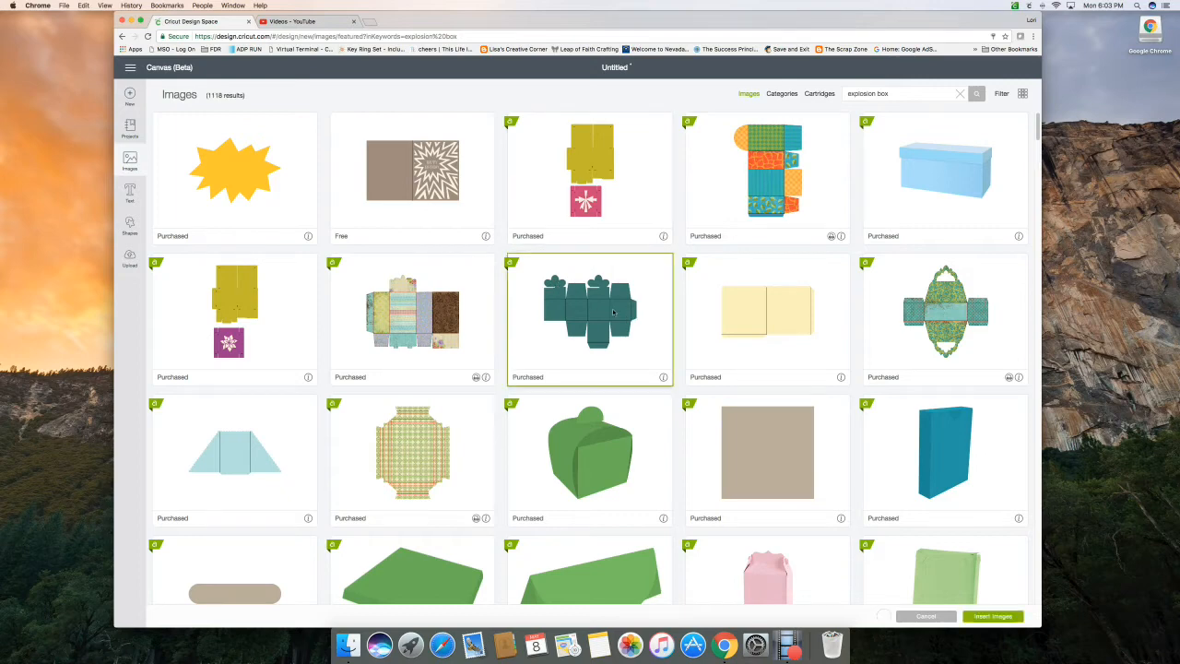
pyautogui.click(662, 379)
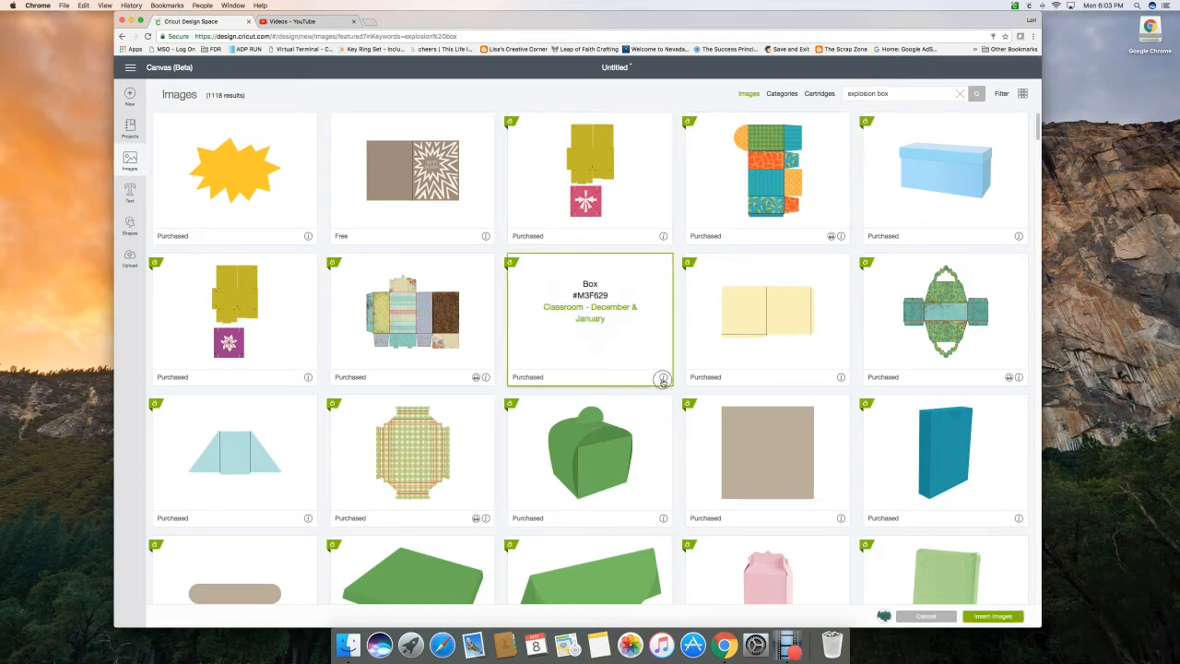
pyautogui.click(663, 380)
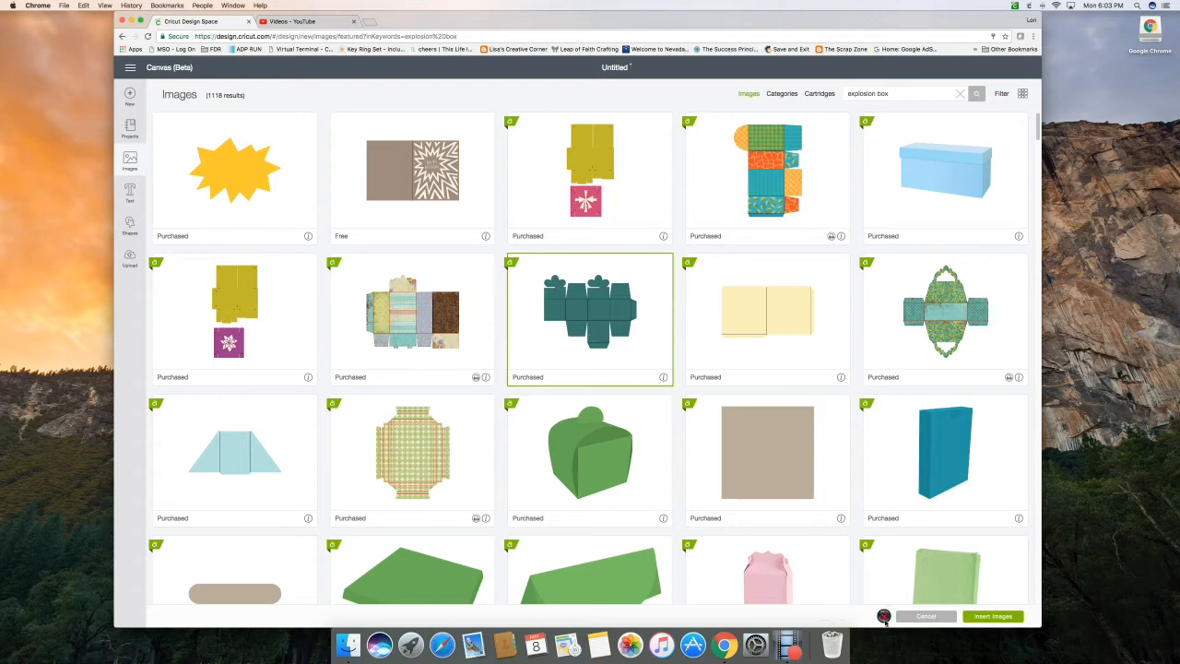
pyautogui.click(994, 620)
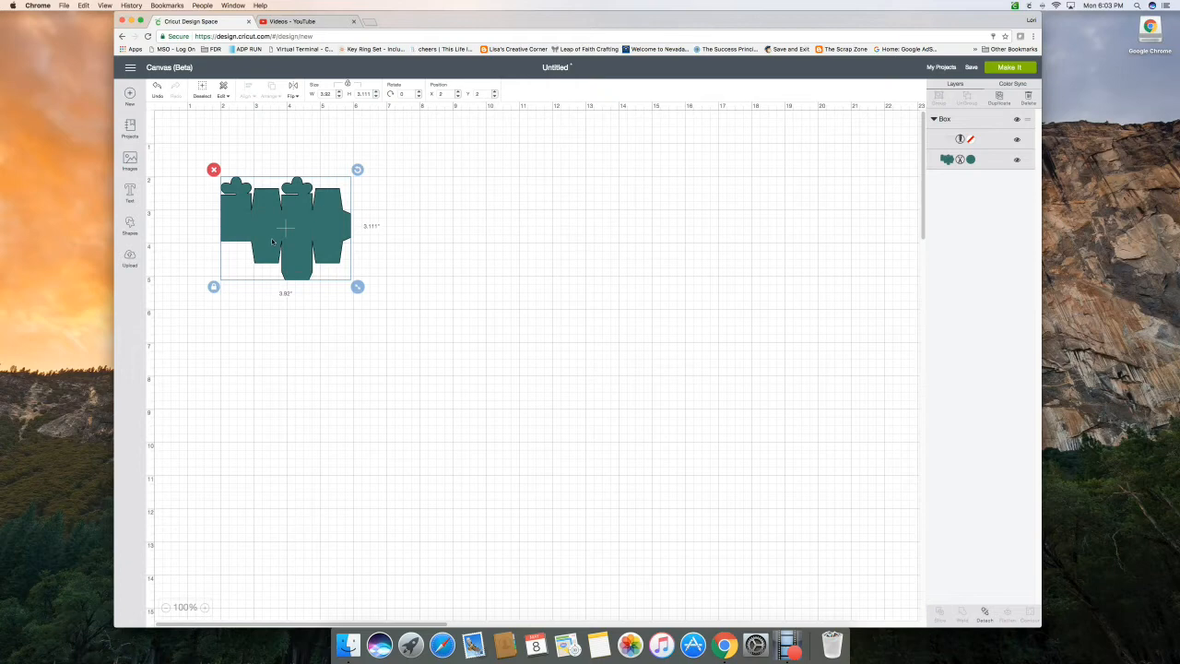
# Move the box up and across the canvas and enlarge it to about 14.05 by 11.15 inches
pyautogui.moveTo(272, 242); pyautogui.dragTo(352, 194)
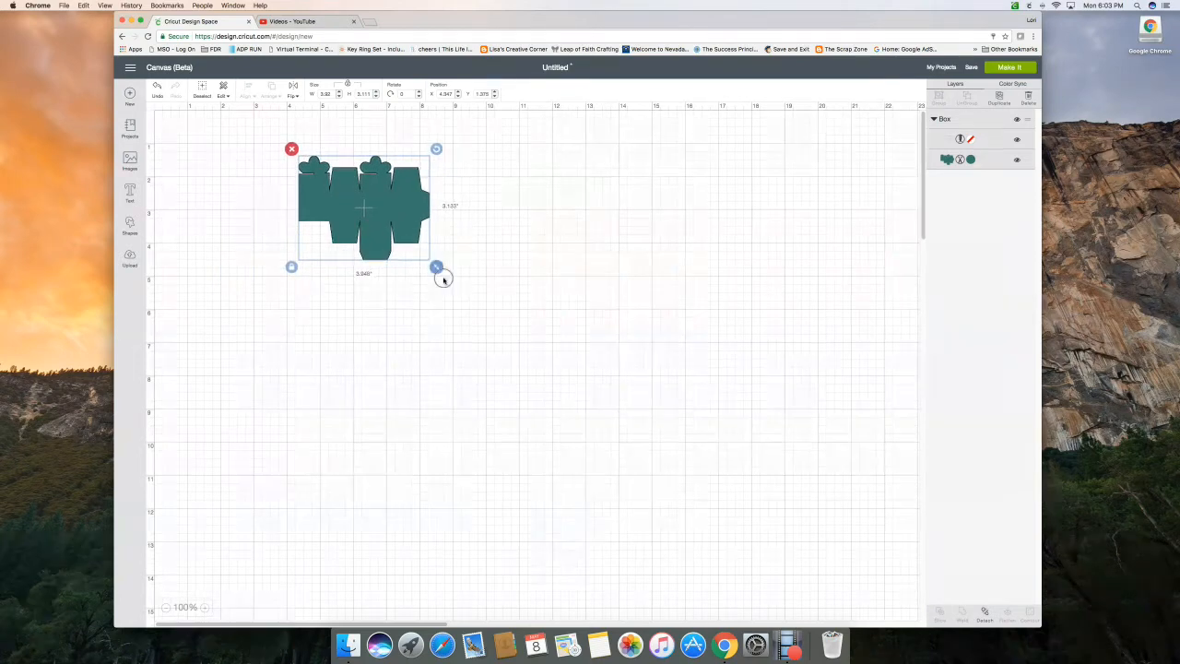
pyautogui.moveTo(443, 280); pyautogui.dragTo(771, 546)
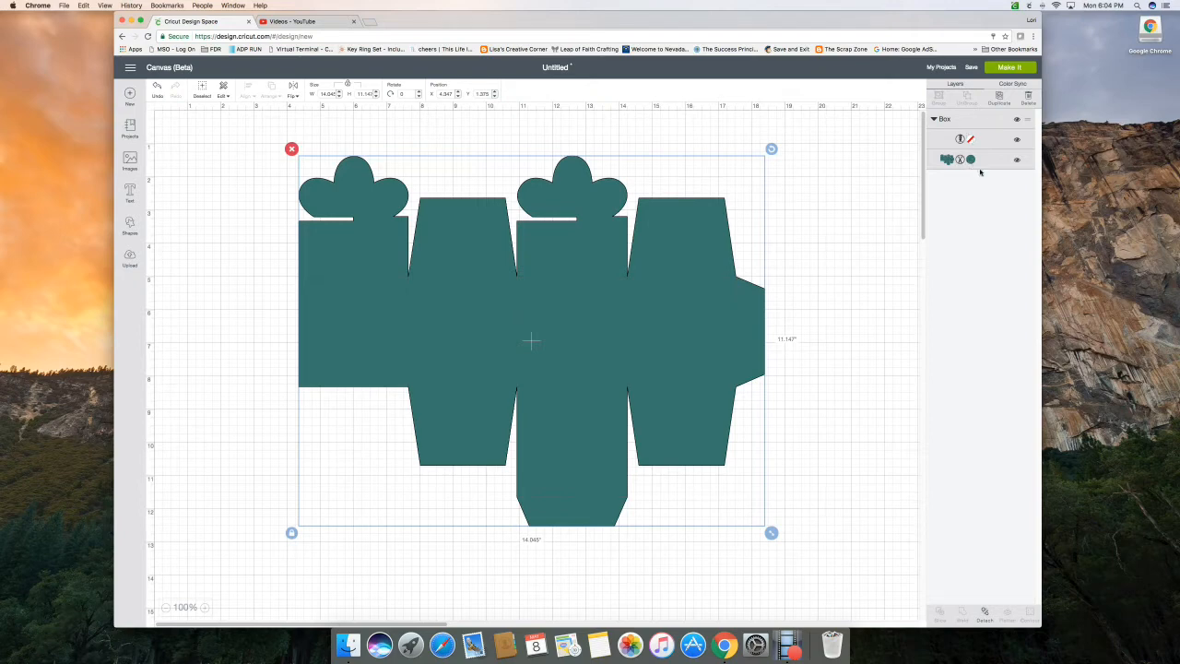
# Recolor the box's cut layer from Cactus Pink to a paler custom pink, #F5C8C2
pyautogui.click(946, 159)
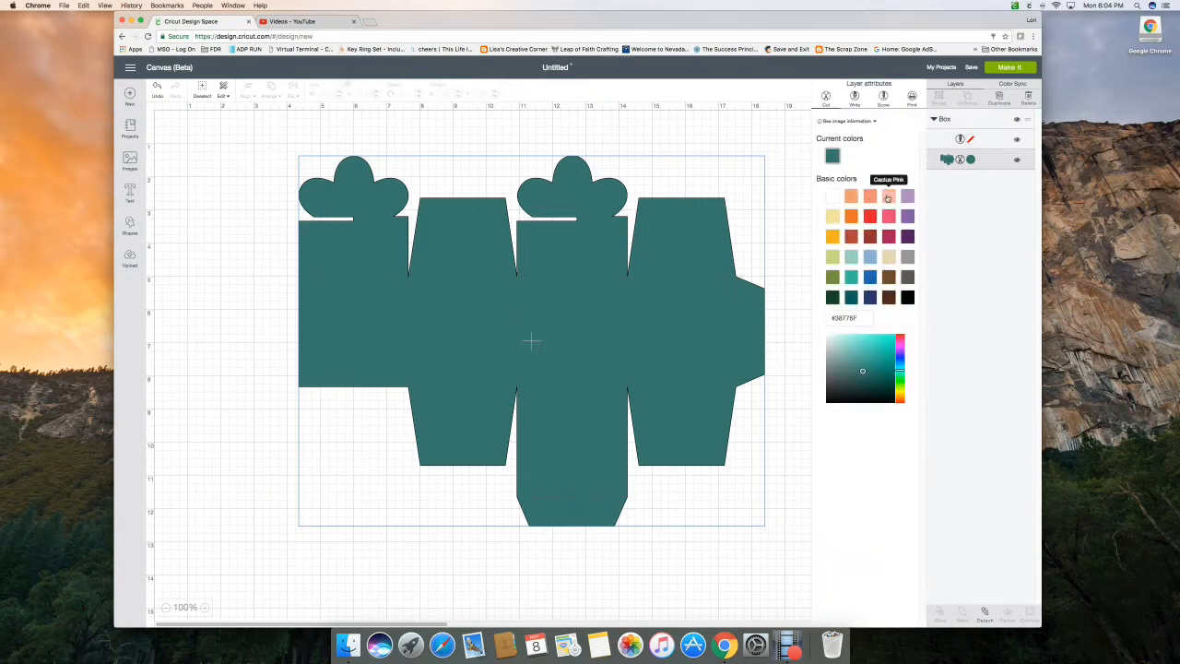
pyautogui.click(887, 198)
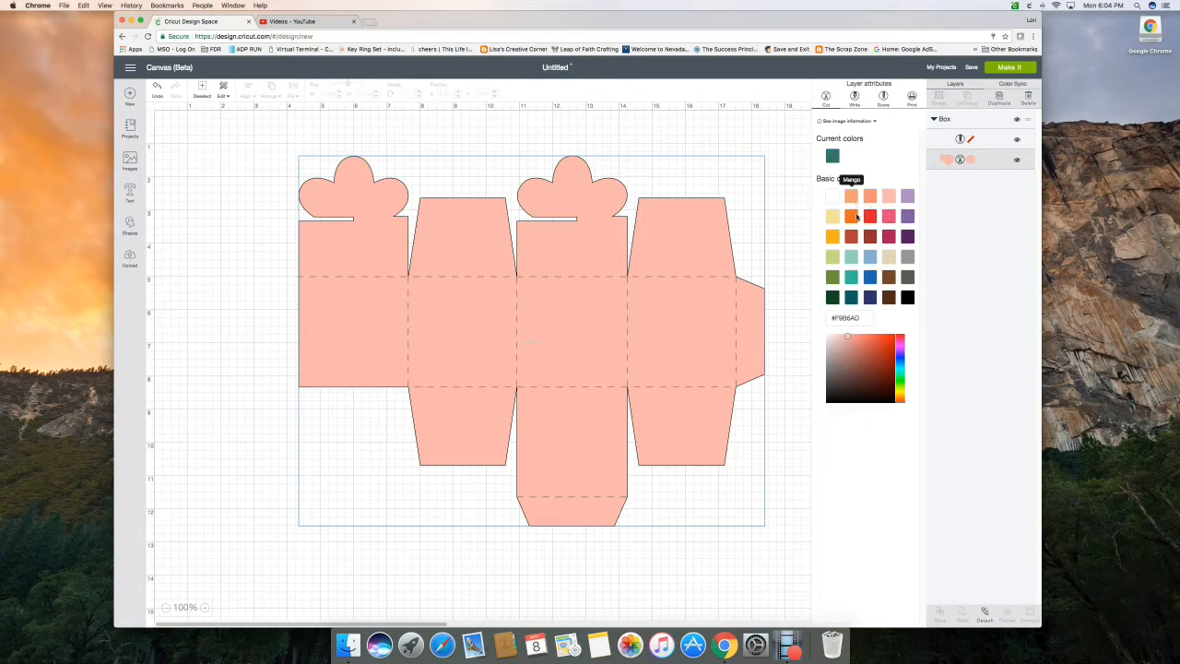
pyautogui.moveTo(847, 335); pyautogui.dragTo(840, 338)
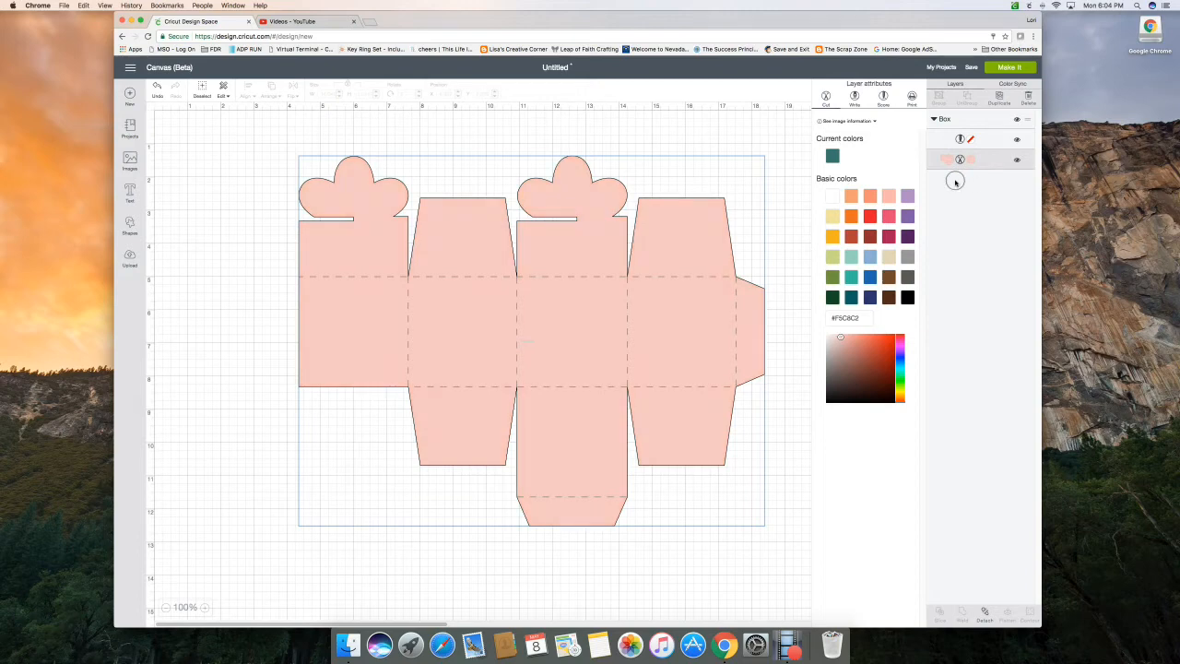
pyautogui.click(777, 135)
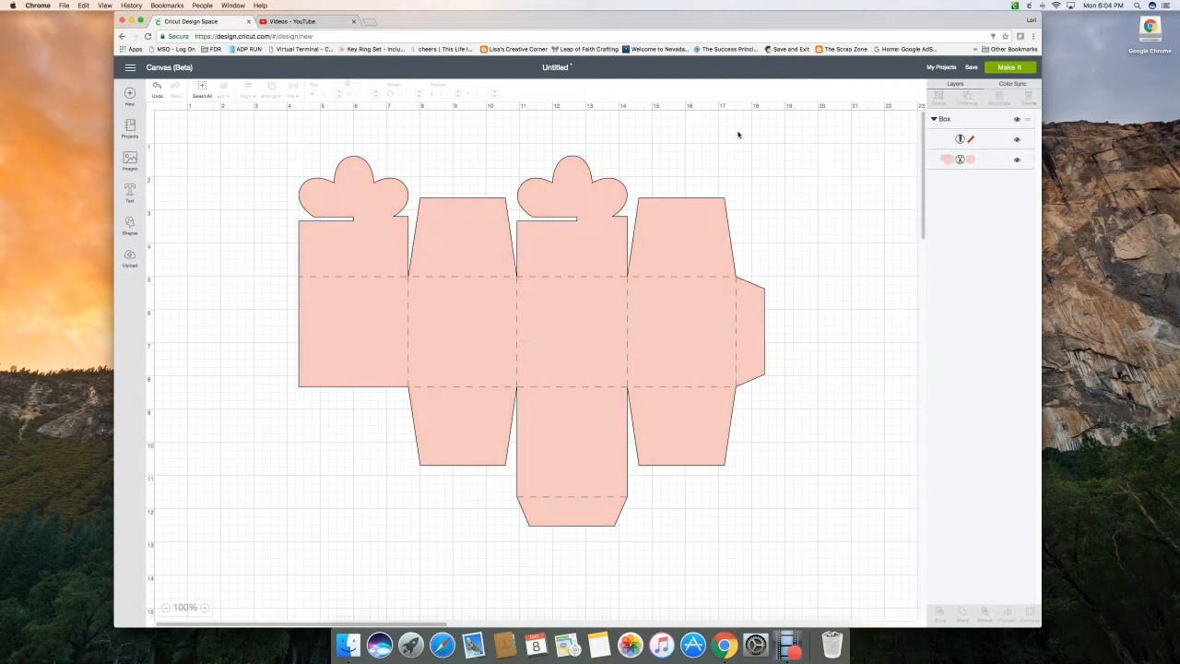
# Add a text object with the recipient's first name and place it on the box's second side panel
pyautogui.click(130, 192)
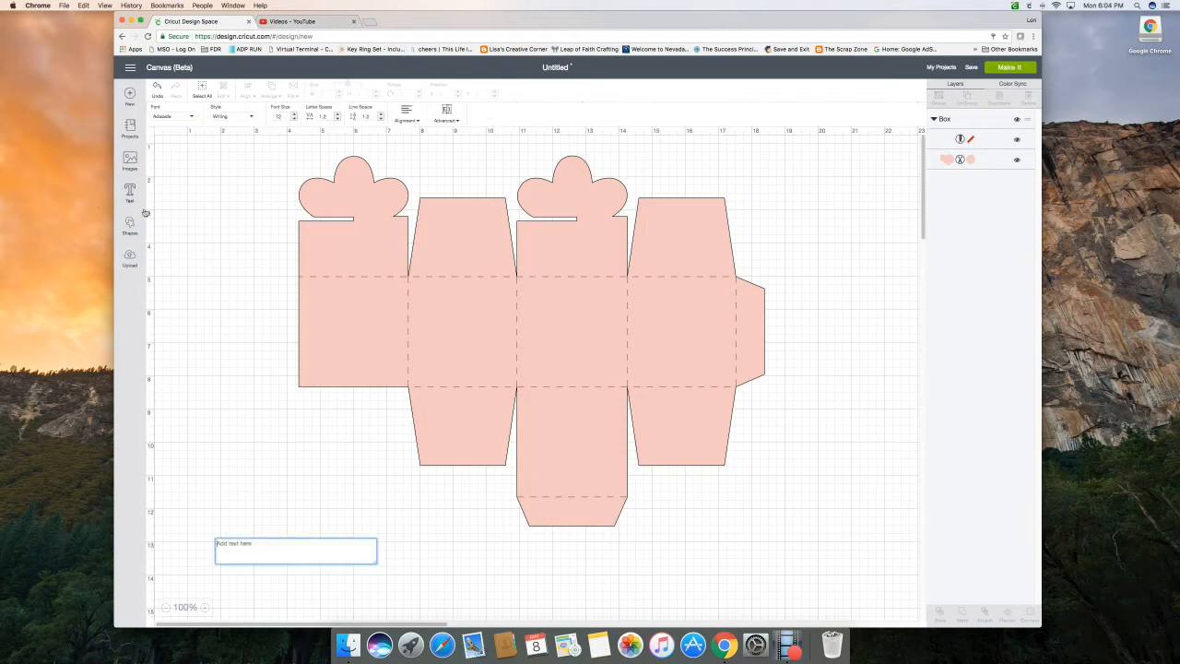
pyautogui.write('Gwen')
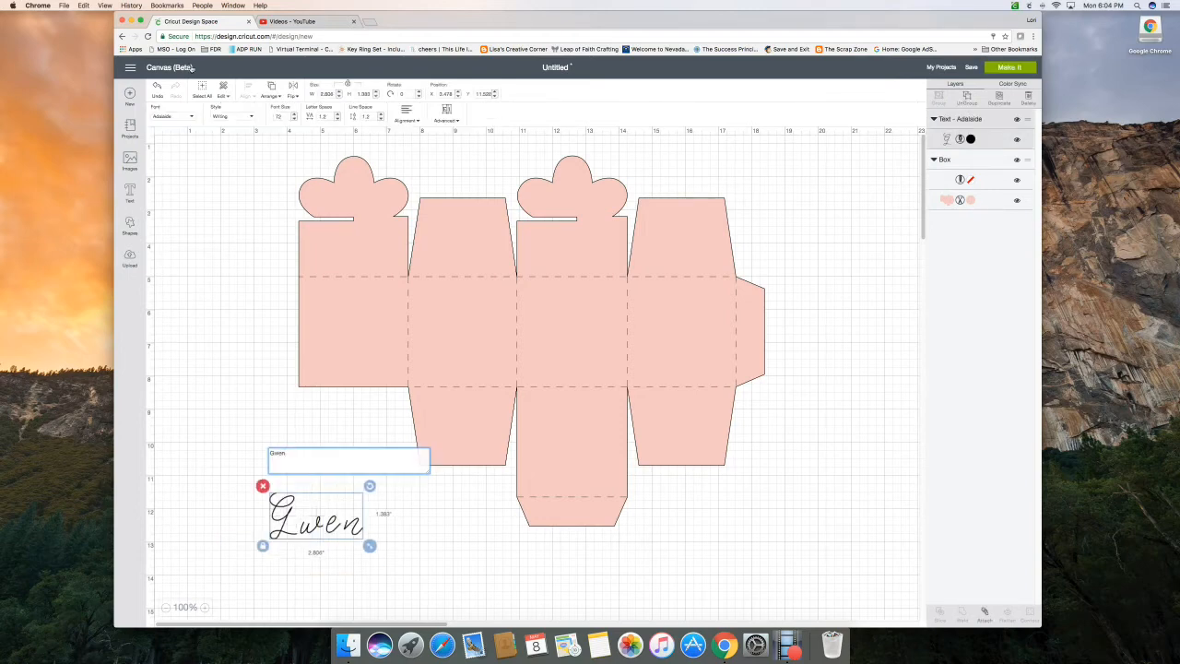
pyautogui.click(249, 404)
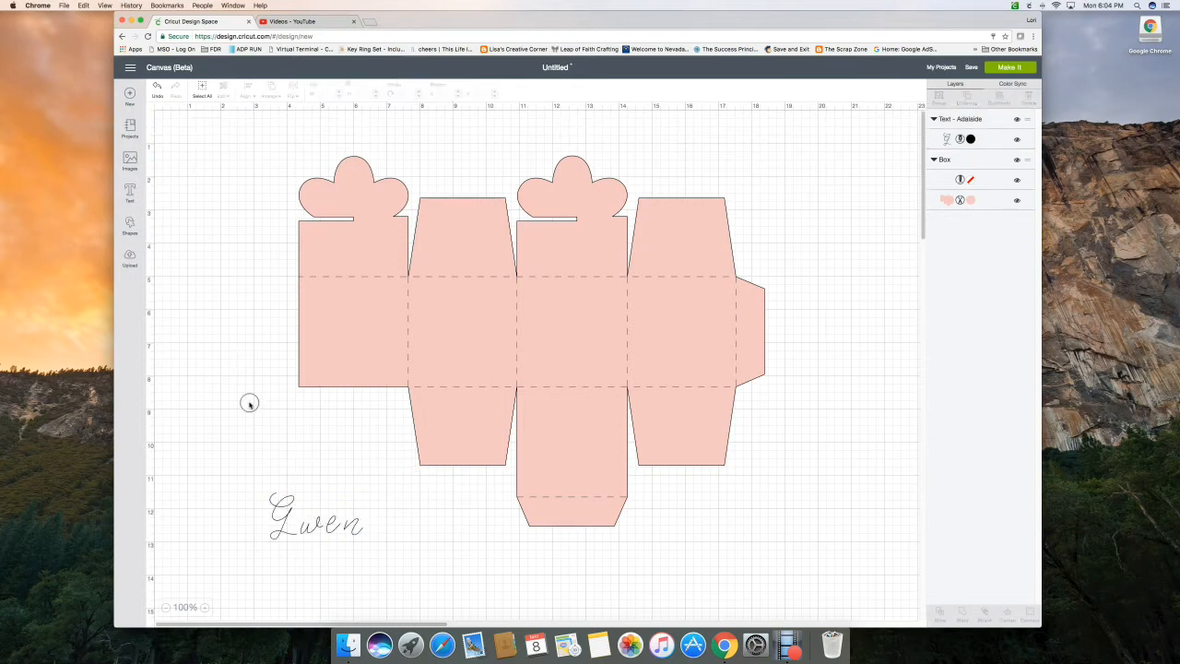
pyautogui.moveTo(285, 521); pyautogui.dragTo(428, 319)
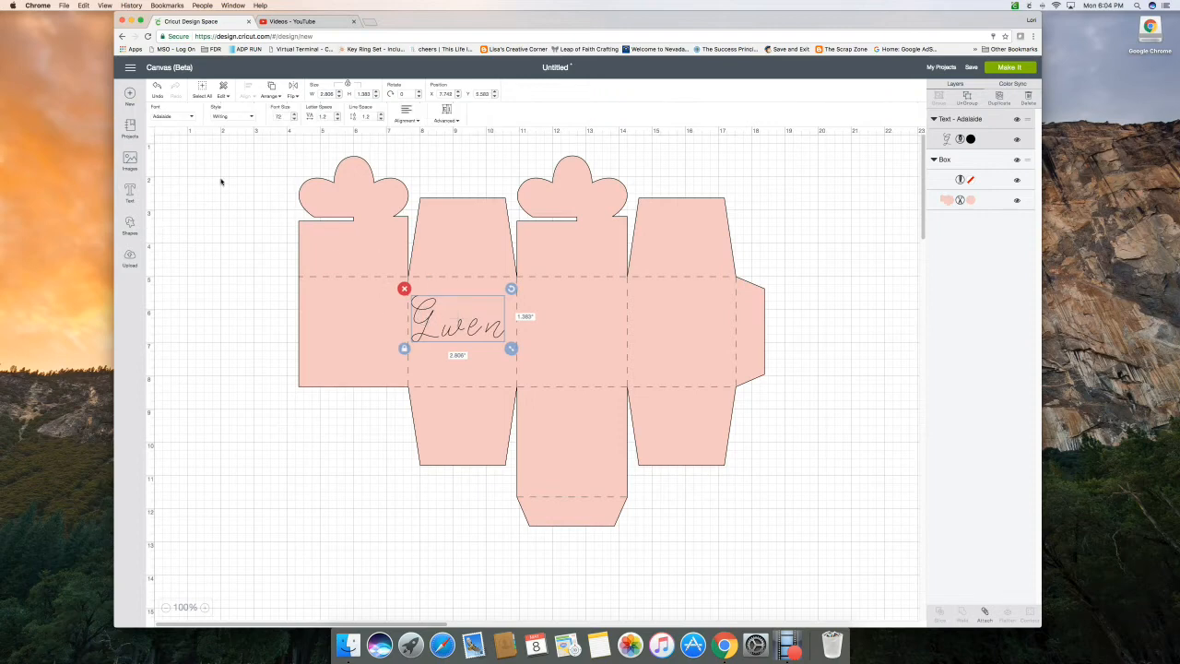
# Look through the available fonts for the name text, keeping Adelaide
pyautogui.click(192, 119)
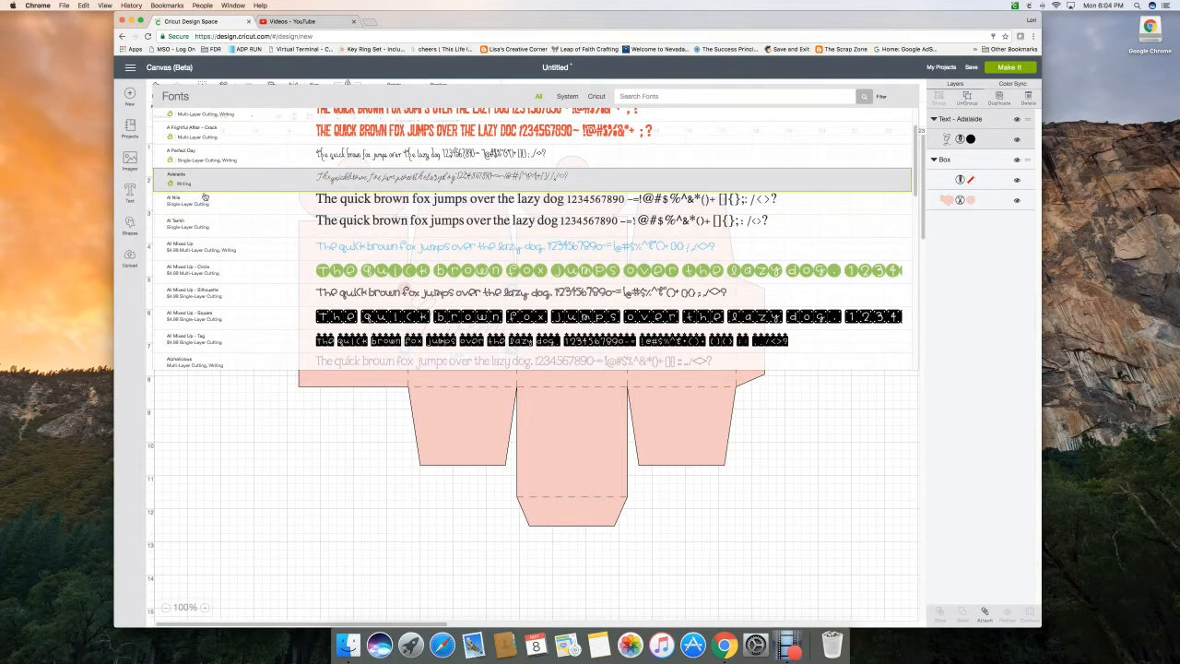
pyautogui.scroll(-4, 198, 198)
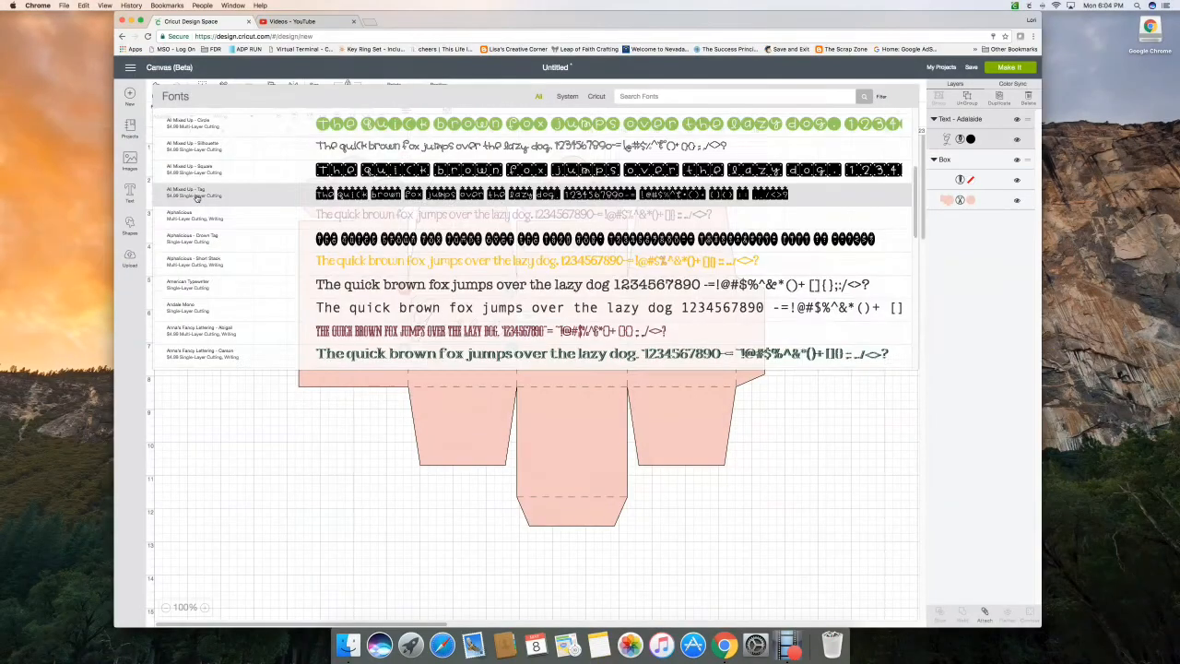
pyautogui.scroll(-1, 198, 201)
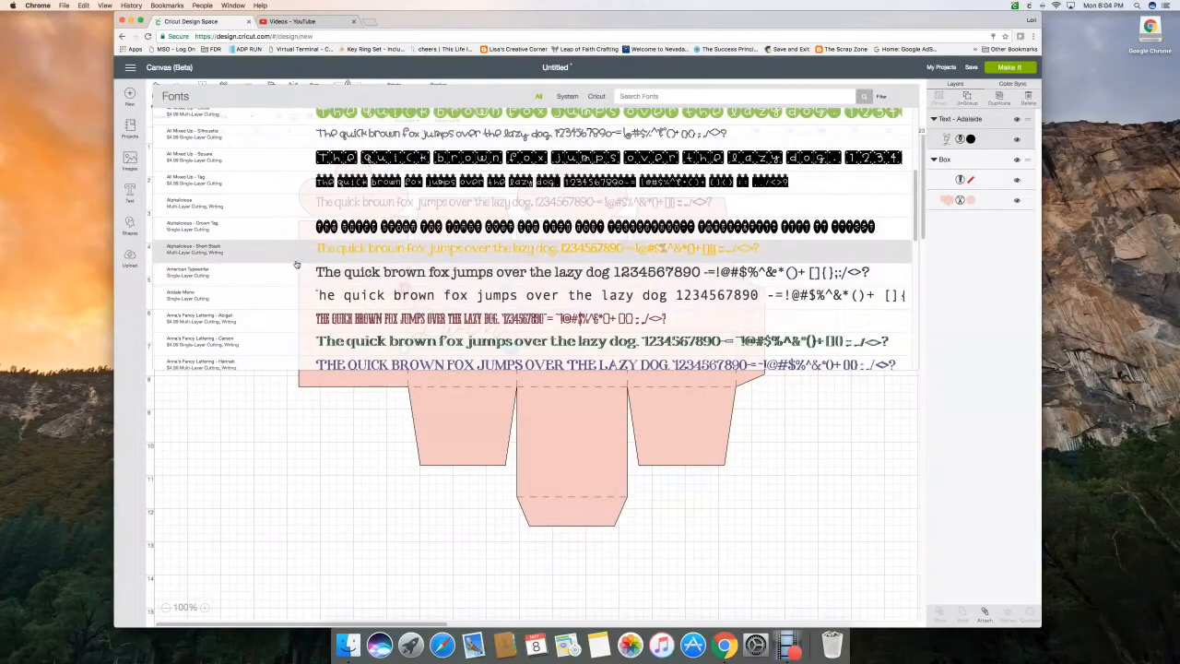
pyautogui.scroll(-1, 219, 247)
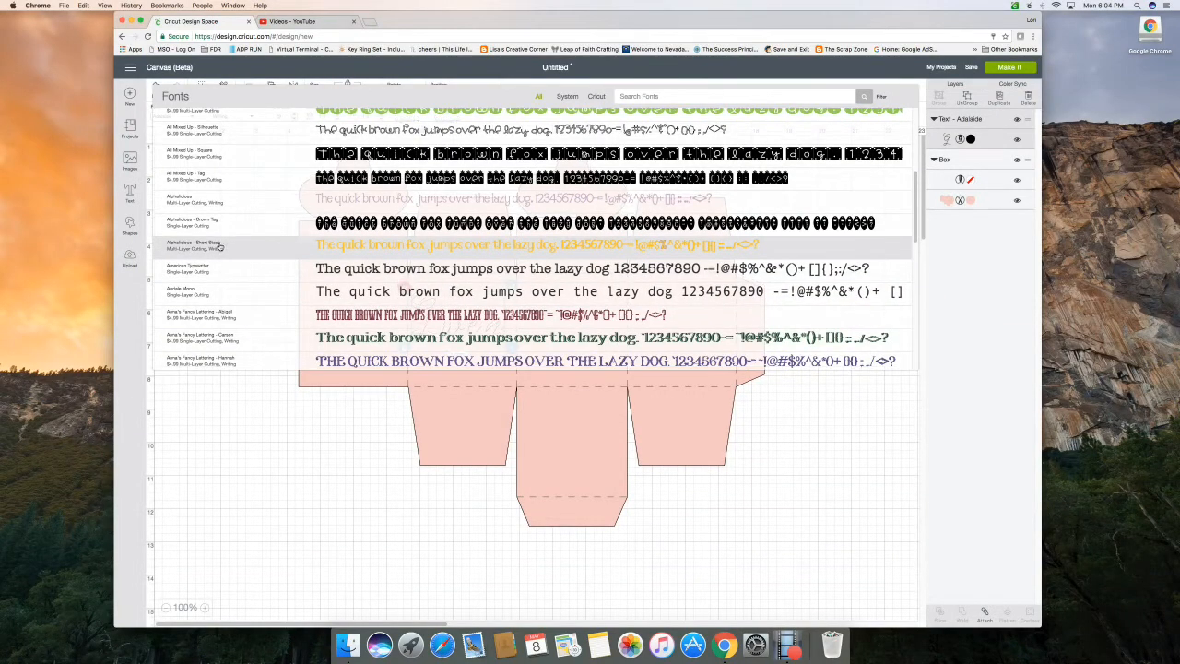
pyautogui.scroll(-10, 219, 247)
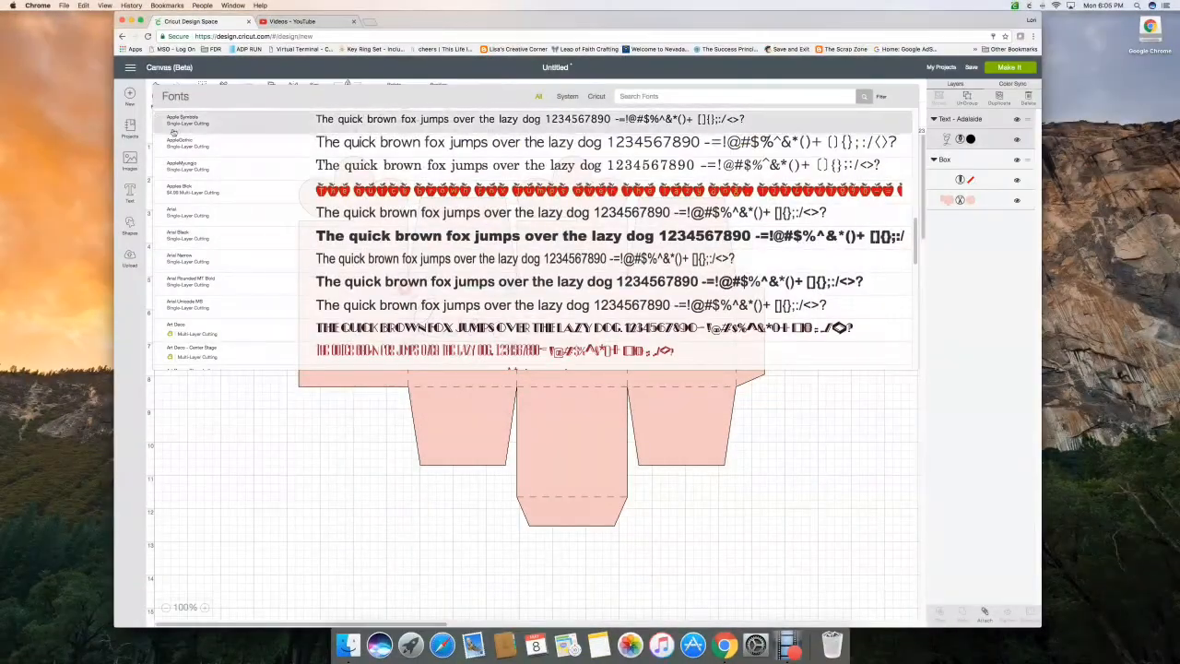
pyautogui.click(291, 391)
# Reduce the name text's letter spacing to about -0.6 so that the script letters join
pyautogui.click(443, 329)
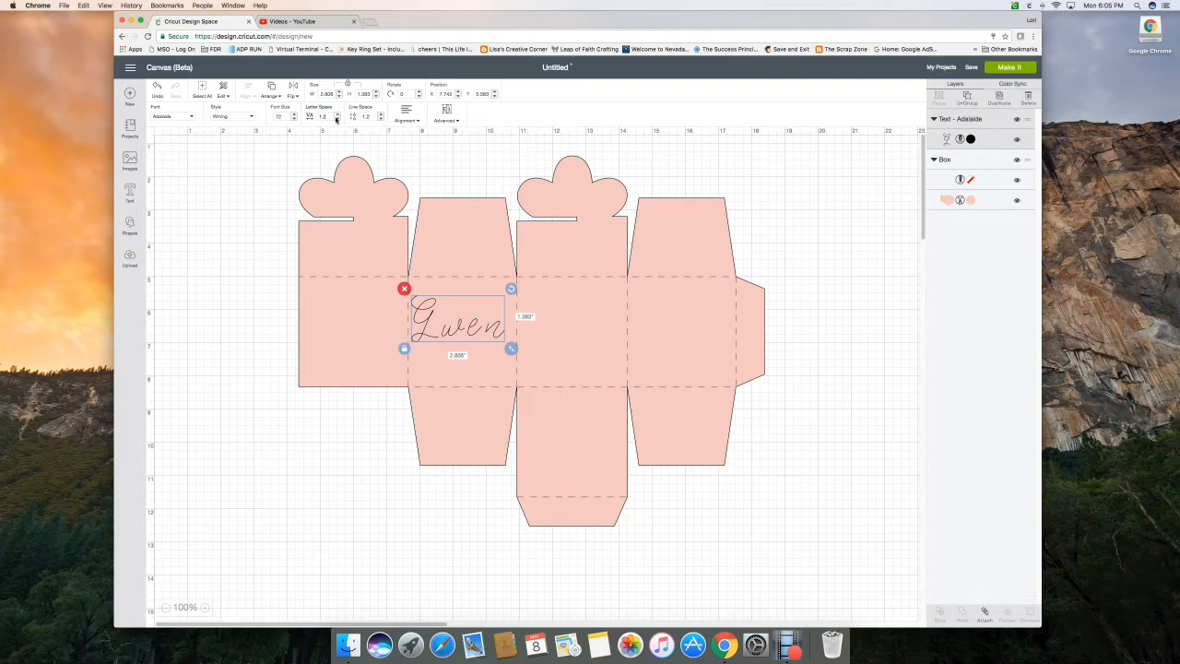
pyautogui.click(339, 119)
pyautogui.click(338, 119)
pyautogui.click(338, 119)
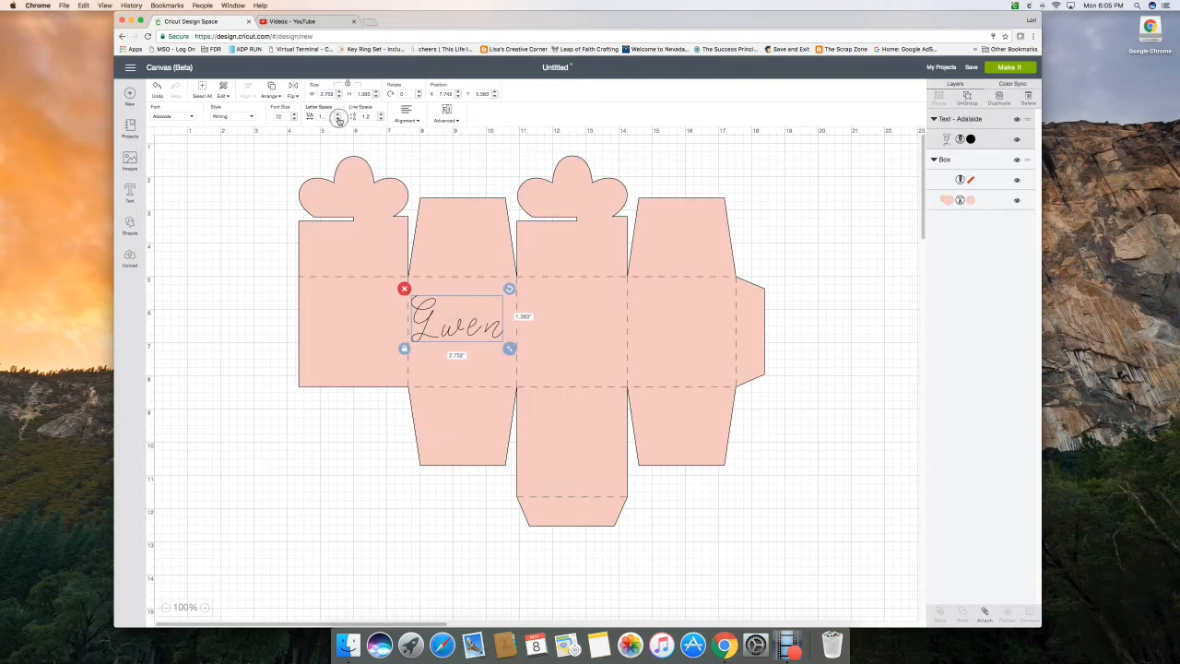
pyautogui.click(338, 119)
pyautogui.click(338, 119)
pyautogui.click(338, 119)
pyautogui.click(338, 119)
pyautogui.click(339, 118)
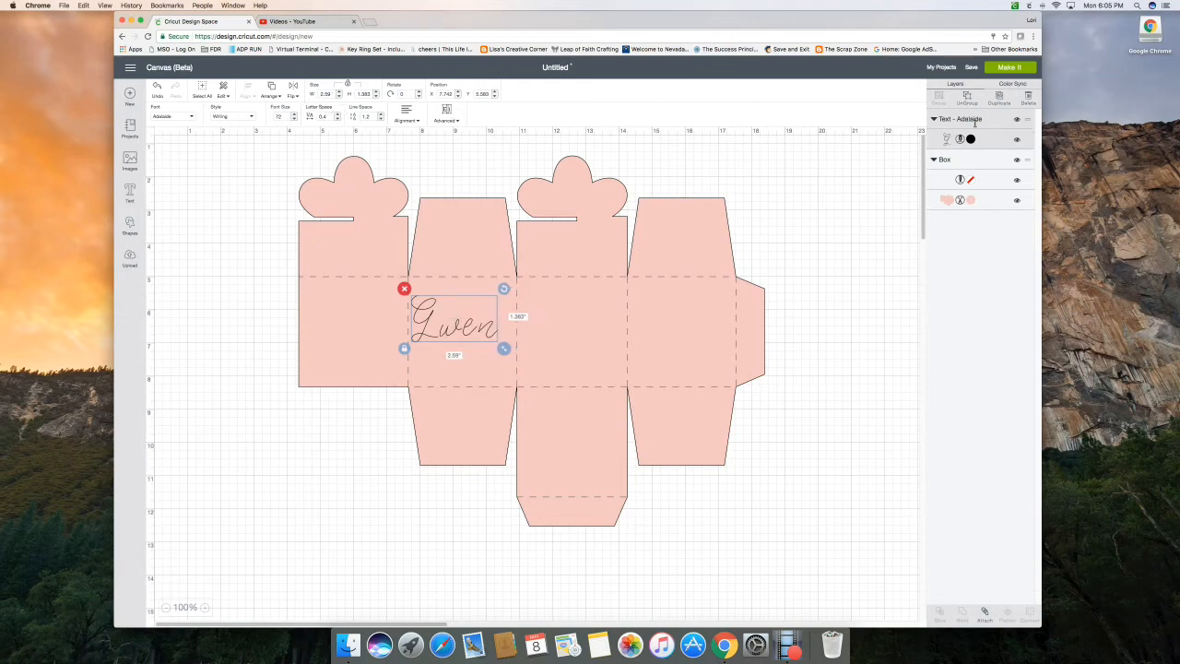
pyautogui.click(339, 120)
pyautogui.click(339, 120)
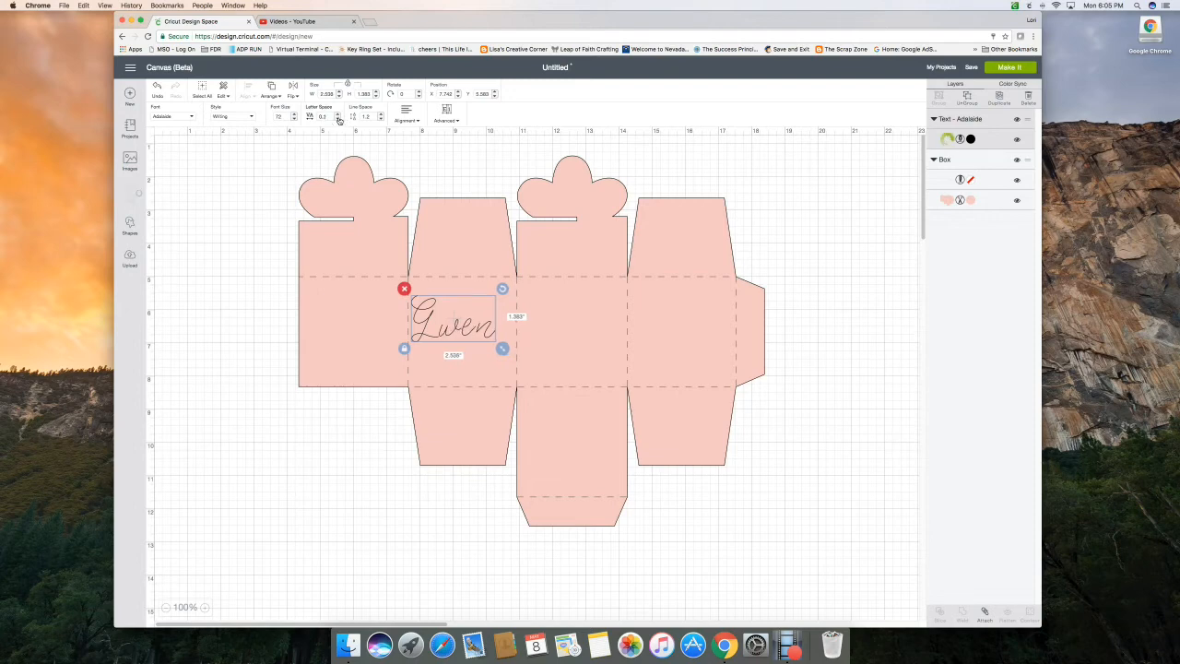
pyautogui.click(339, 119)
pyautogui.click(338, 120)
pyautogui.click(339, 120)
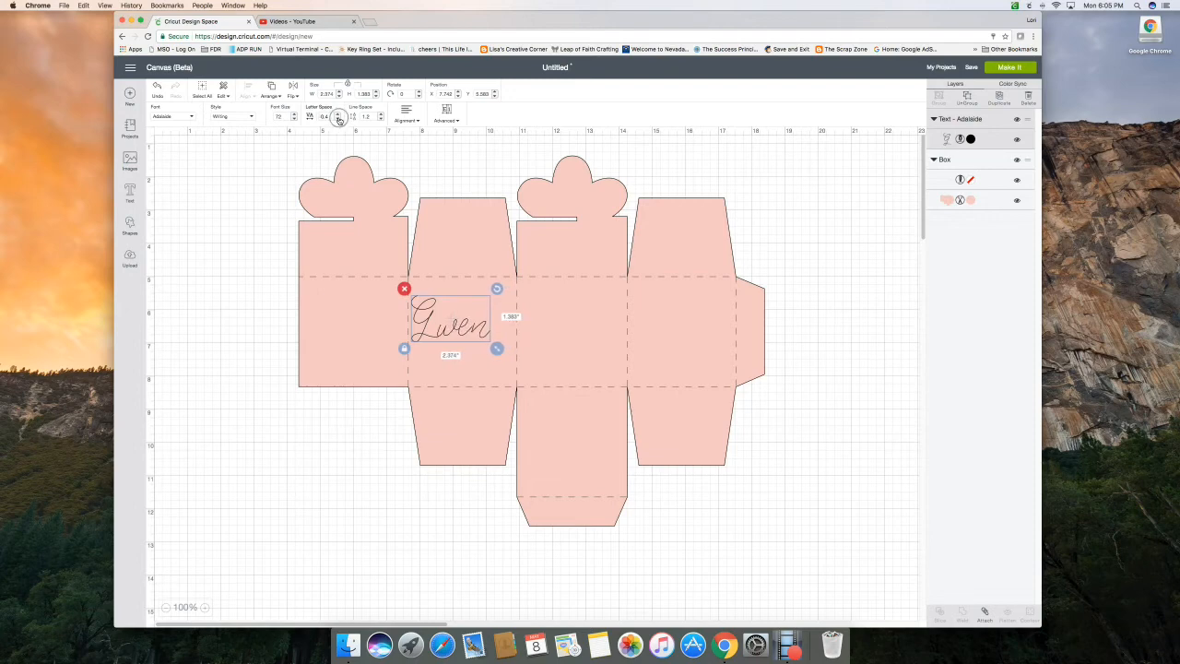
pyautogui.click(338, 120)
pyautogui.click(338, 120)
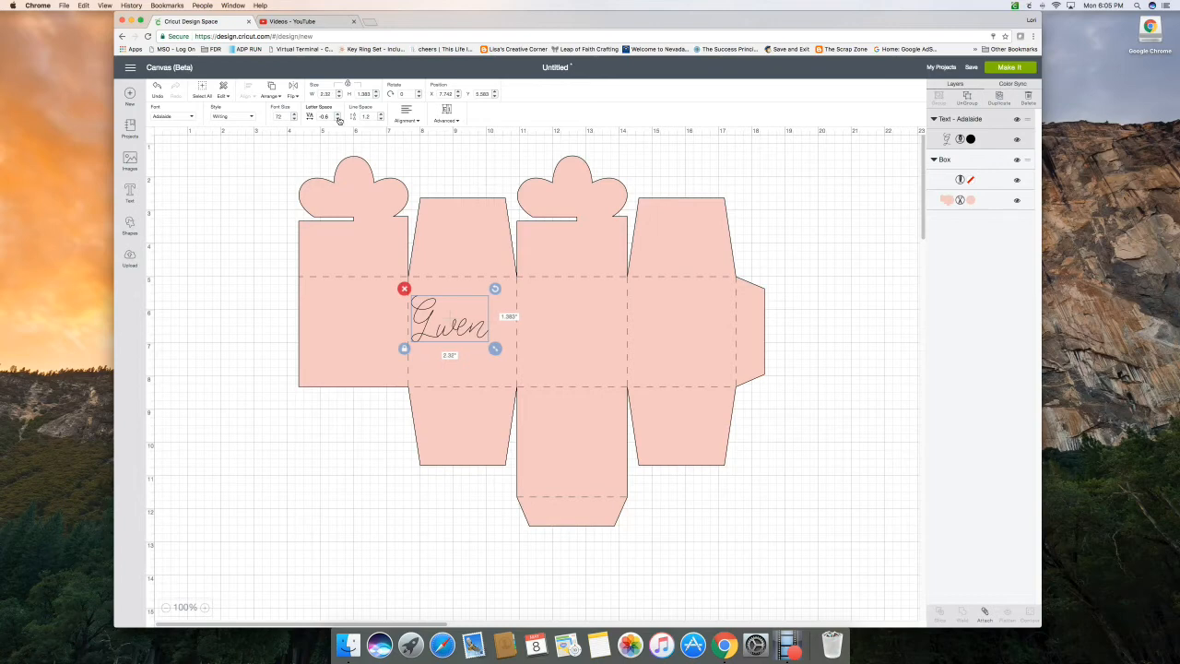
pyautogui.click(339, 120)
# Shift the box slightly left and down beneath the name, to about X 3.92 and Y 1.56
pyautogui.moveTo(457, 320); pyautogui.dragTo(436, 328)
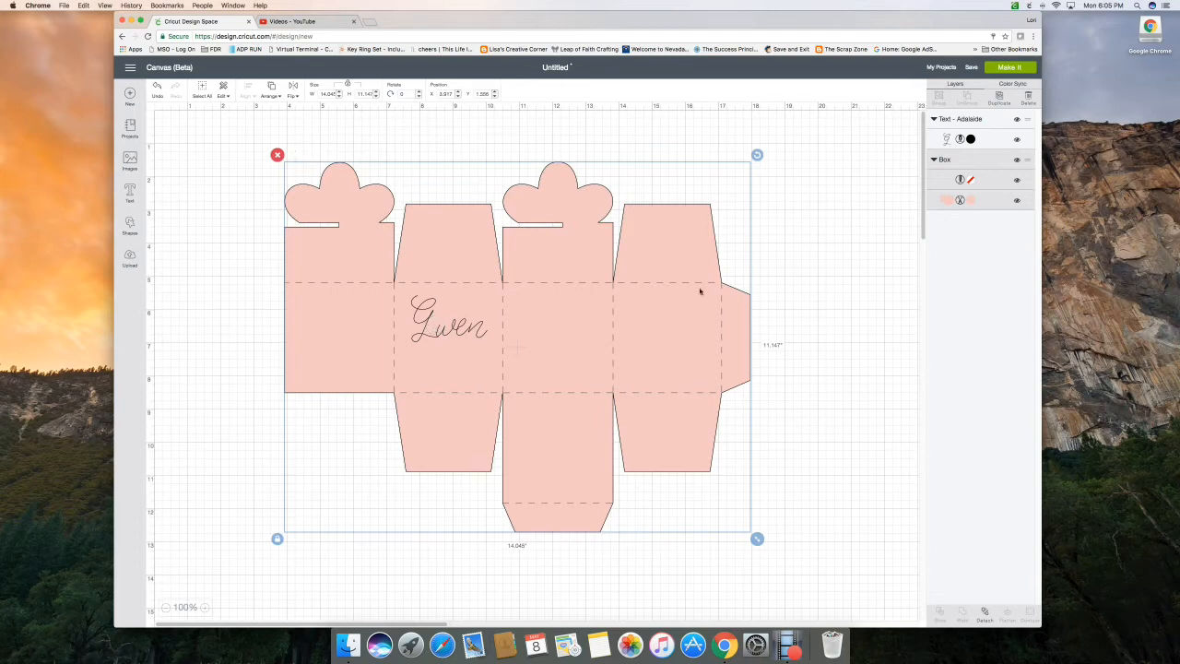
pyautogui.click(827, 281)
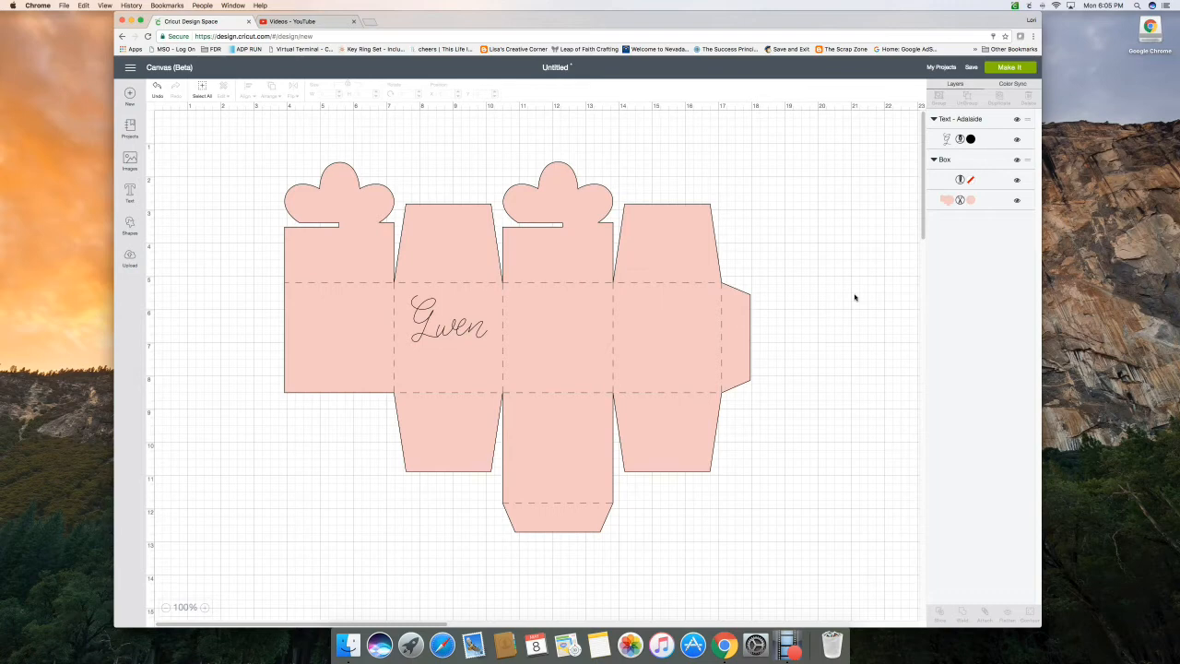
# Preview how the project is split across cutting mats, accept the large-mat notice, and return to the canvas
pyautogui.click(1011, 67)
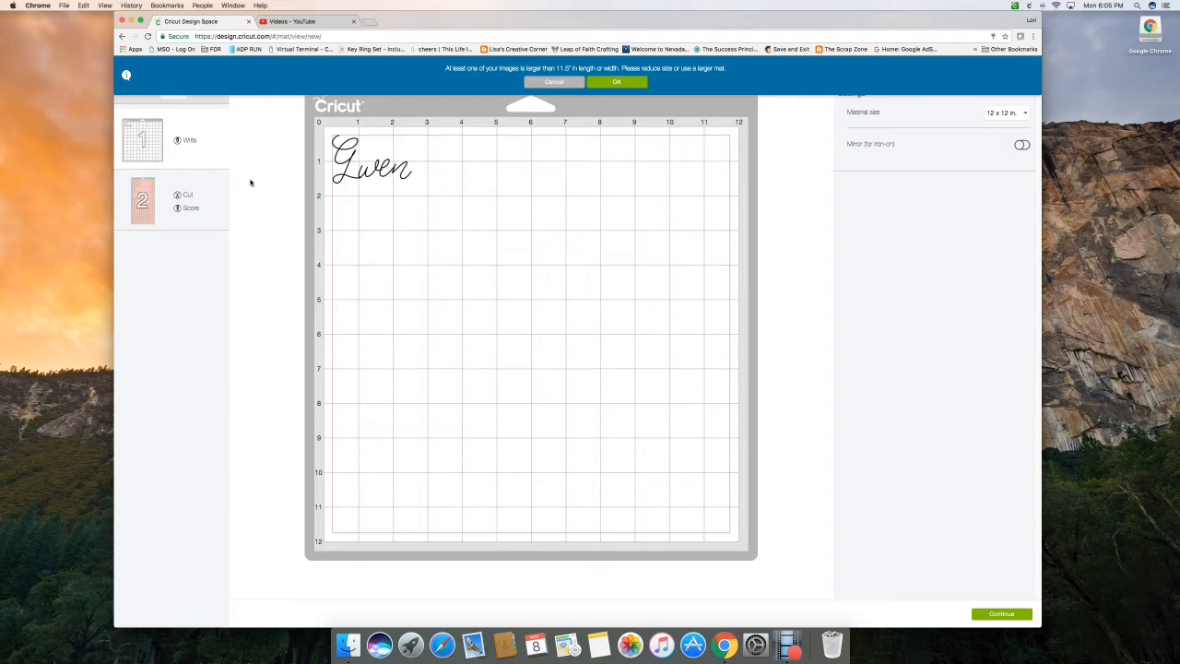
pyautogui.click(210, 202)
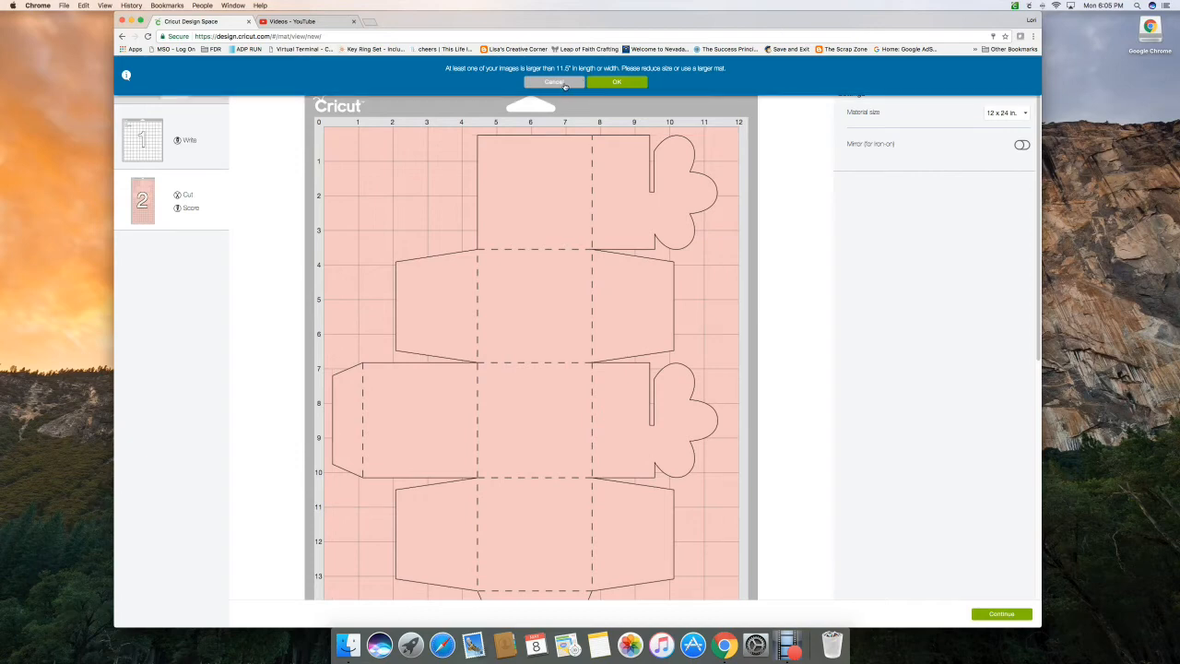
pyautogui.click(617, 82)
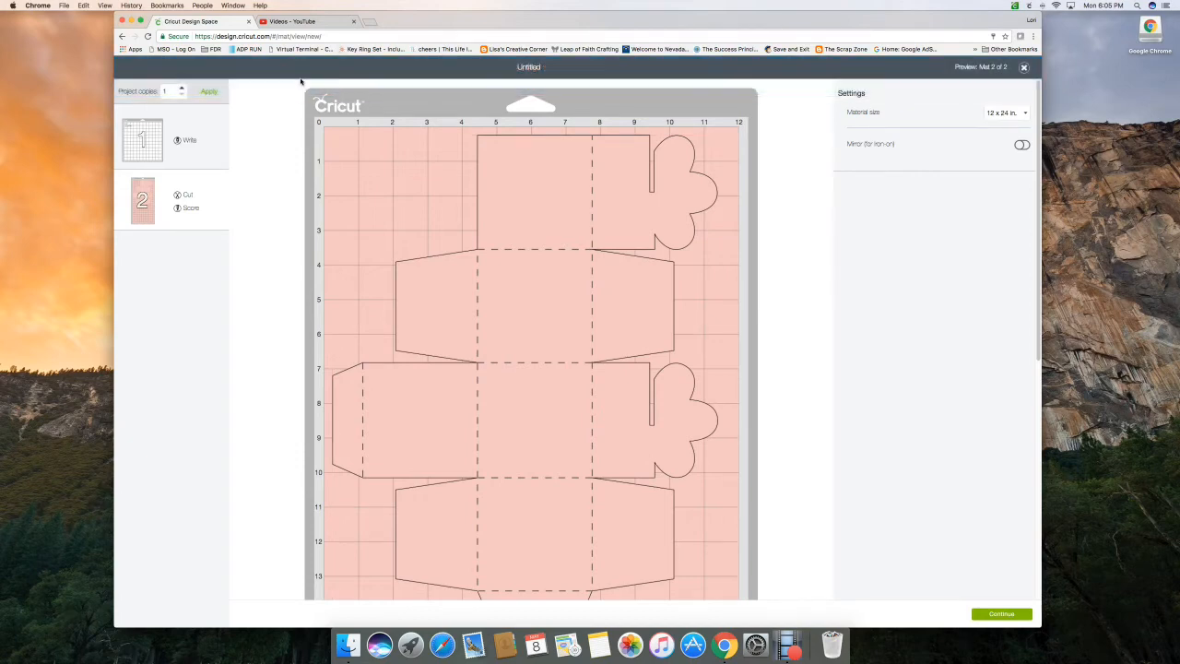
pyautogui.click(1025, 67)
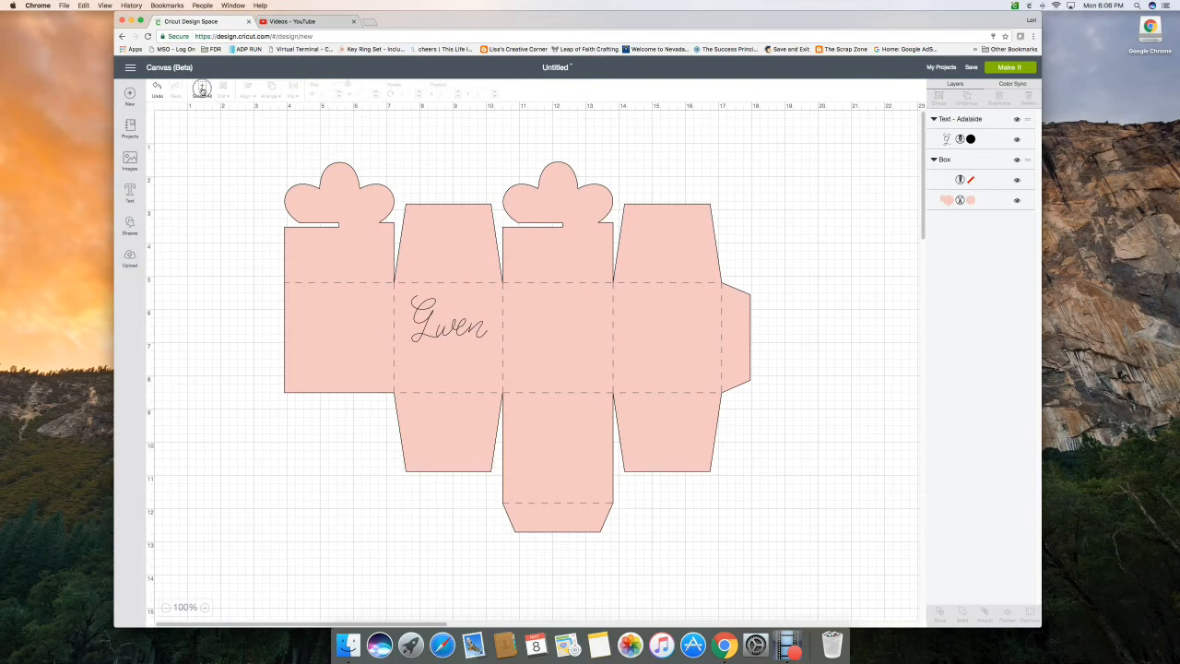
pyautogui.click(198, 89)
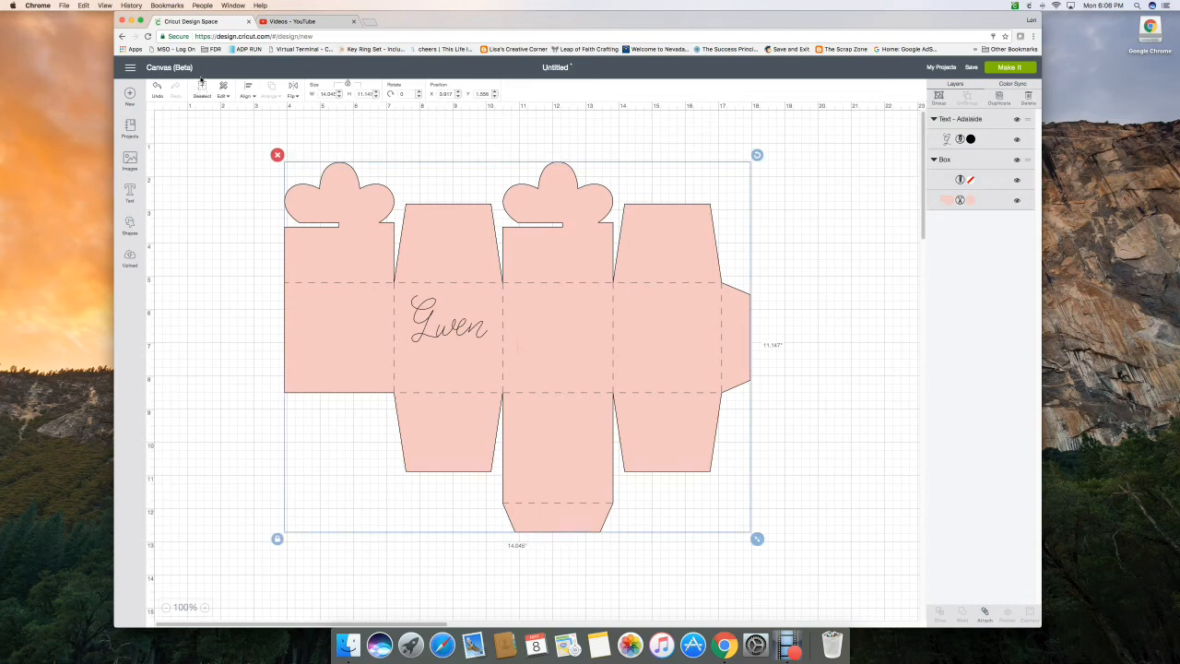
pyautogui.click(185, 147)
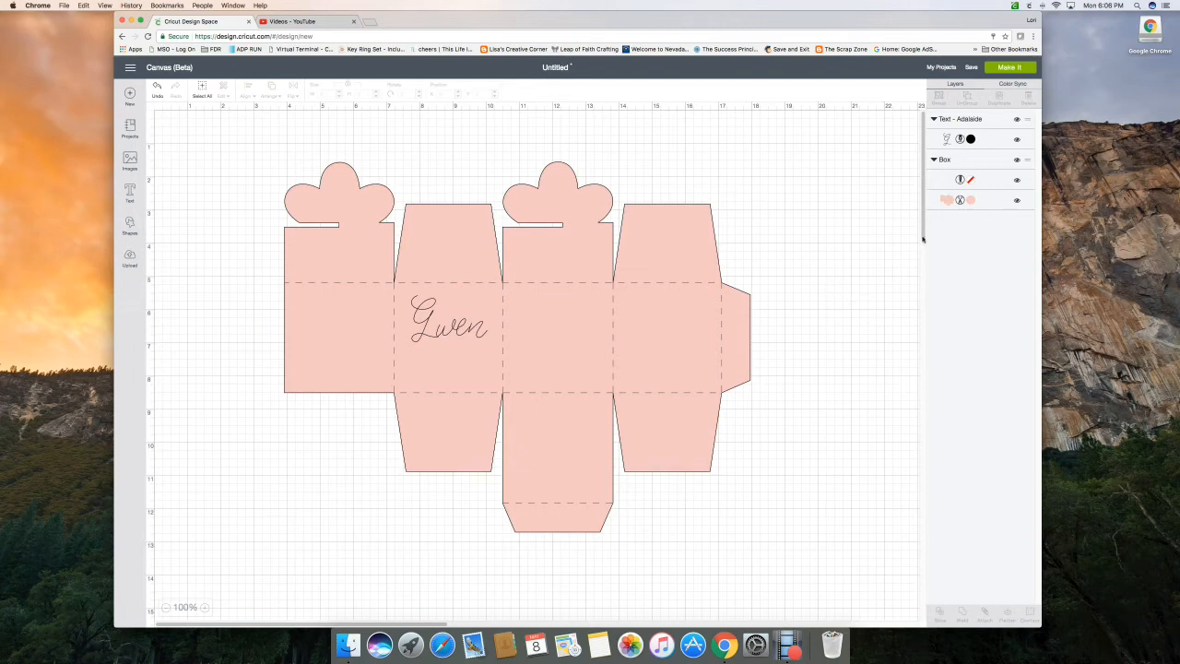
# Attach the name, score lines and box cut layer together, and move the attached design to about X 5.6 and Y 1.1
pyautogui.click(983, 202)
pyautogui.click(947, 140)
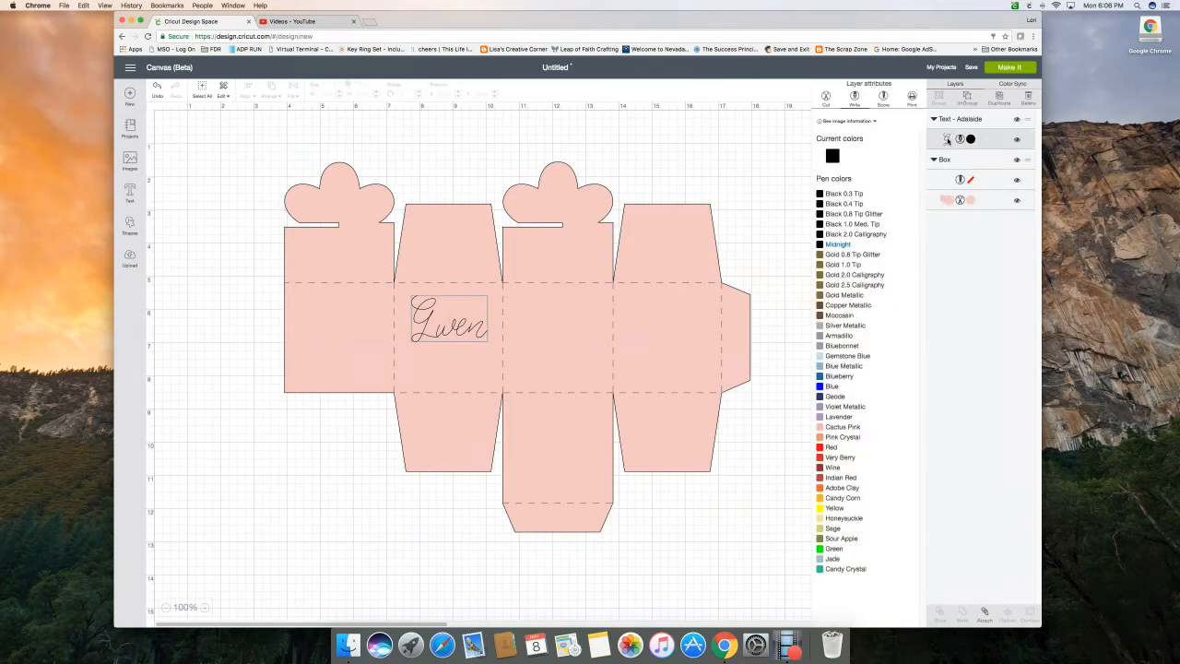
pyautogui.click(974, 205)
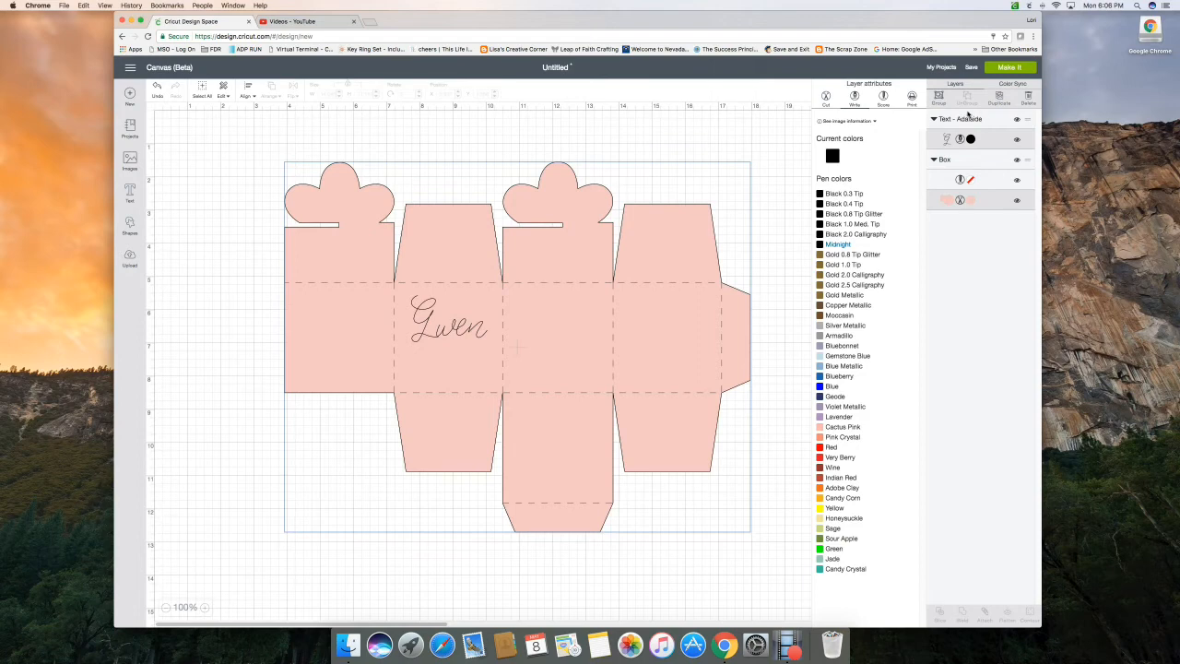
pyautogui.click(946, 181)
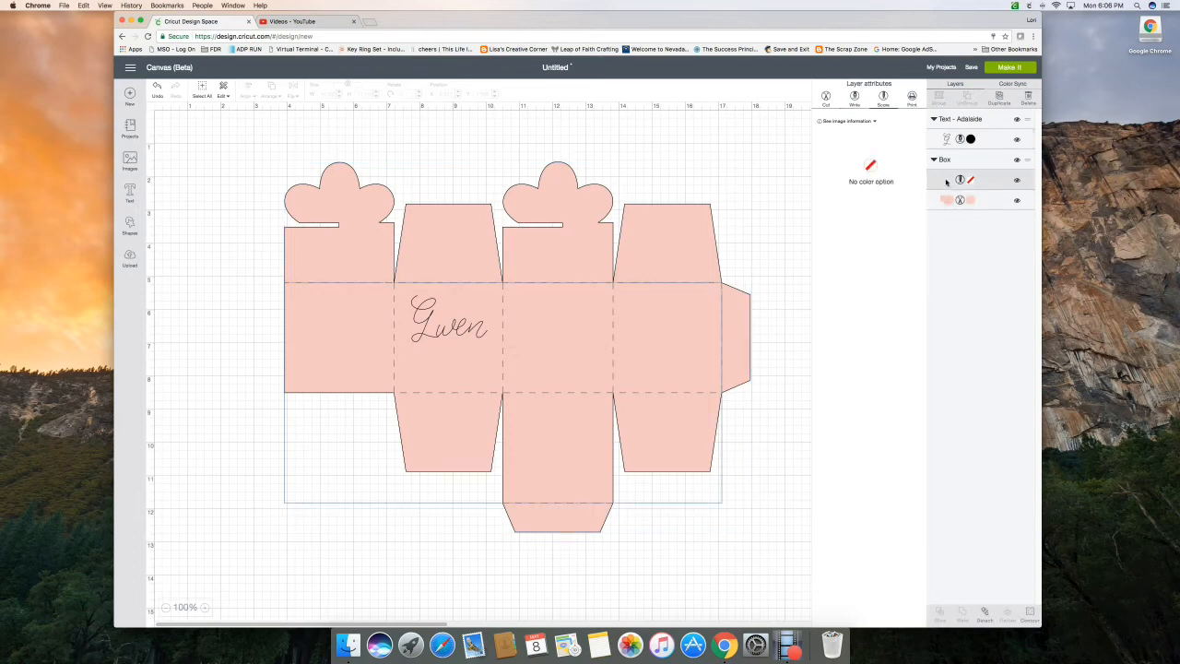
pyautogui.click(205, 89)
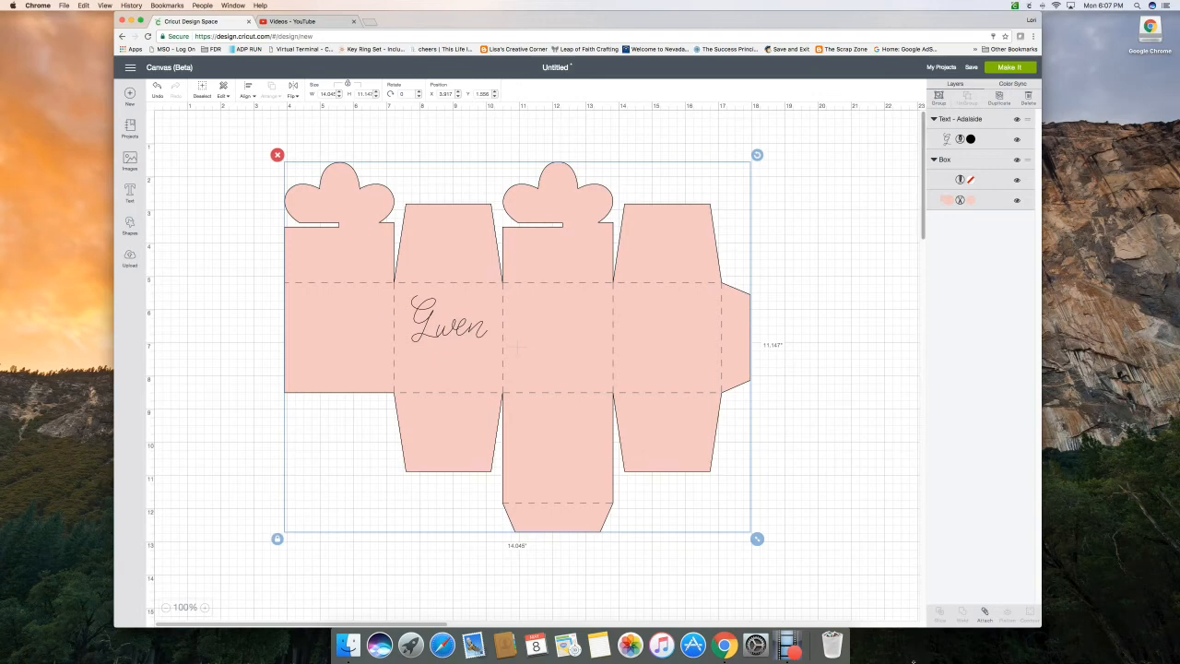
pyautogui.click(984, 618)
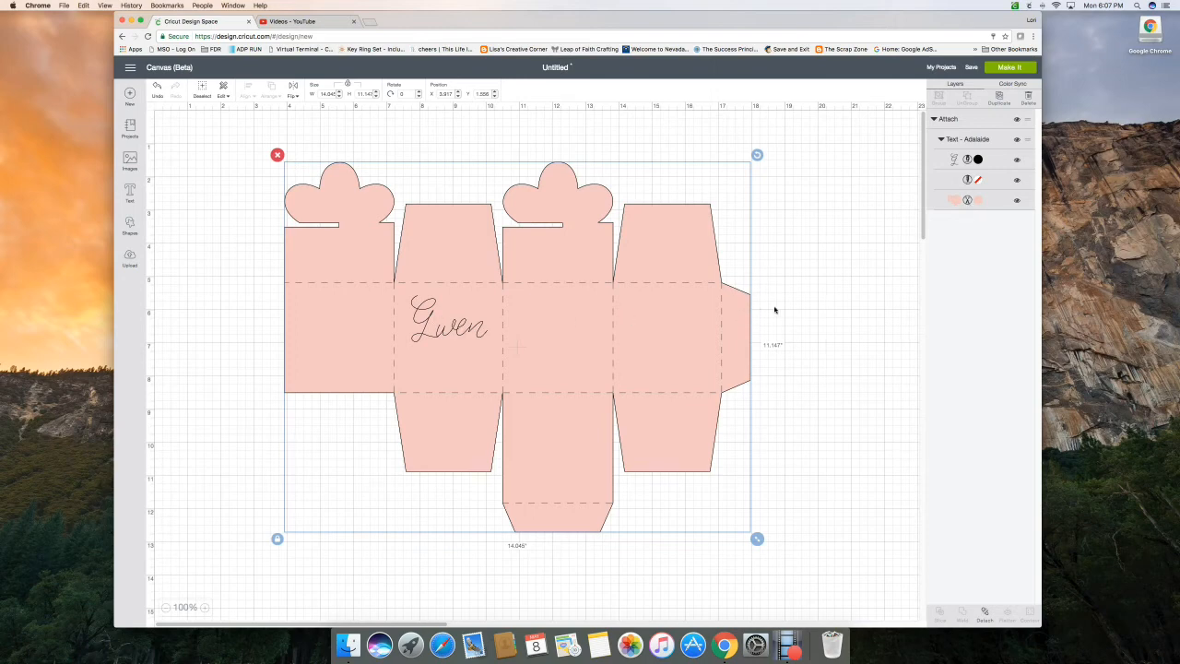
pyautogui.moveTo(518, 348); pyautogui.dragTo(584, 341)
pyautogui.moveTo(516, 320)
pyautogui.mouseDown()
pyautogui.moveTo(492, 343)
pyautogui.moveTo(494, 325)
pyautogui.moveTo(509, 348)
pyautogui.moveTo(527, 295)
pyautogui.moveTo(516, 322)
pyautogui.moveTo(558, 281)
pyautogui.moveTo(507, 315)
pyautogui.mouseUp()
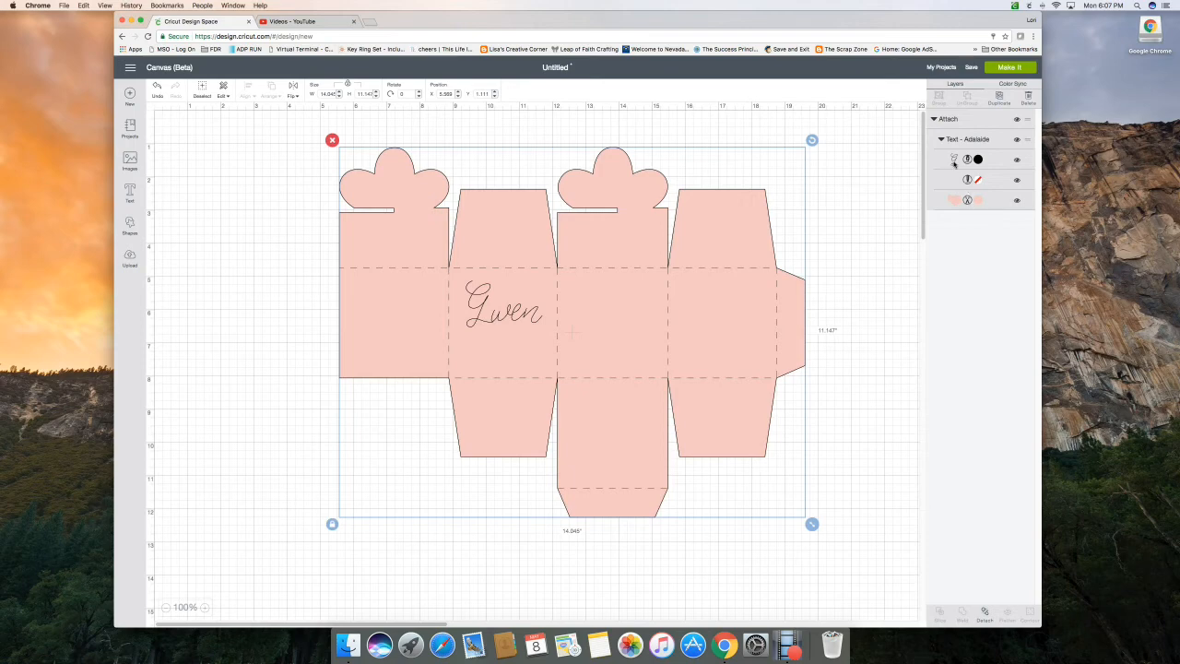
# Try the Gold 2.5 Calligraphy pen for the name's writing layer, and set its pen color to Blue
pyautogui.click(954, 162)
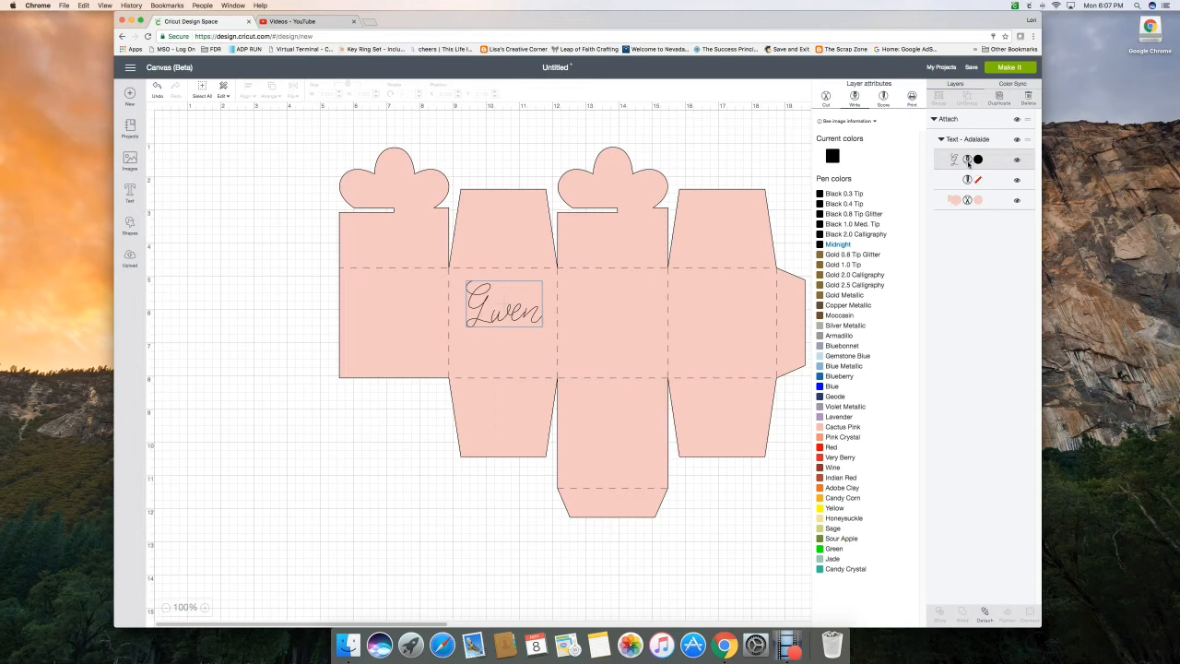
pyautogui.click(835, 286)
pyautogui.click(834, 386)
pyautogui.click(834, 386)
pyautogui.click(767, 141)
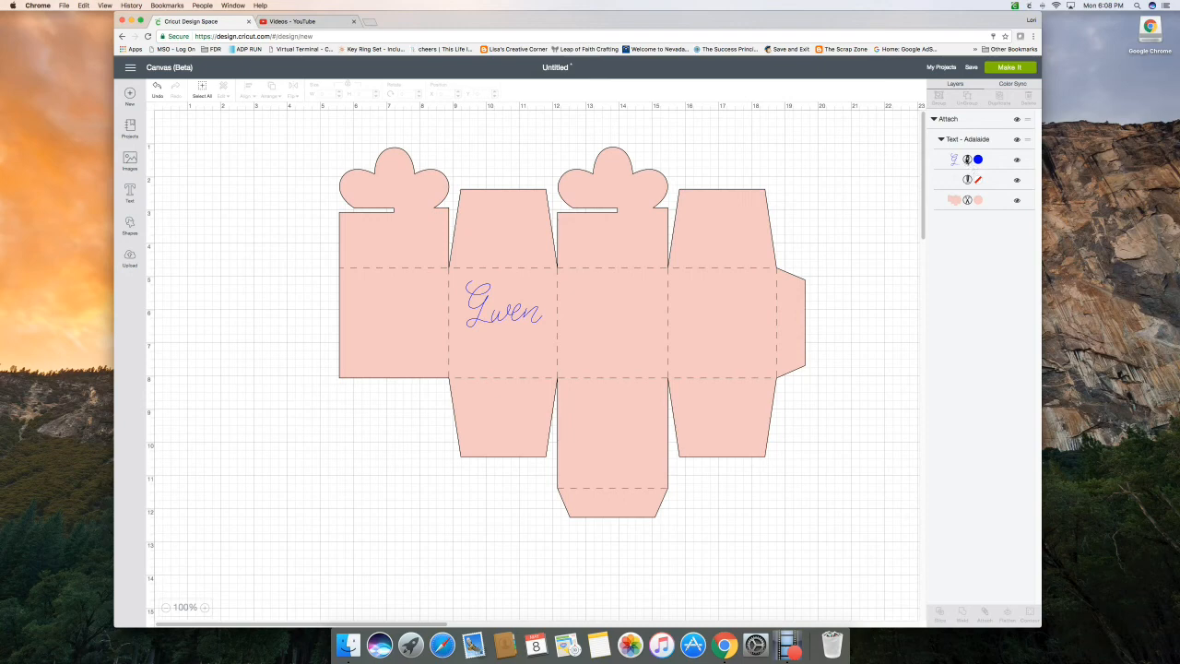
# Preview the attached design on its cutting mat, accept the oversize-image notice, and return to the canvas
pyautogui.click(998, 68)
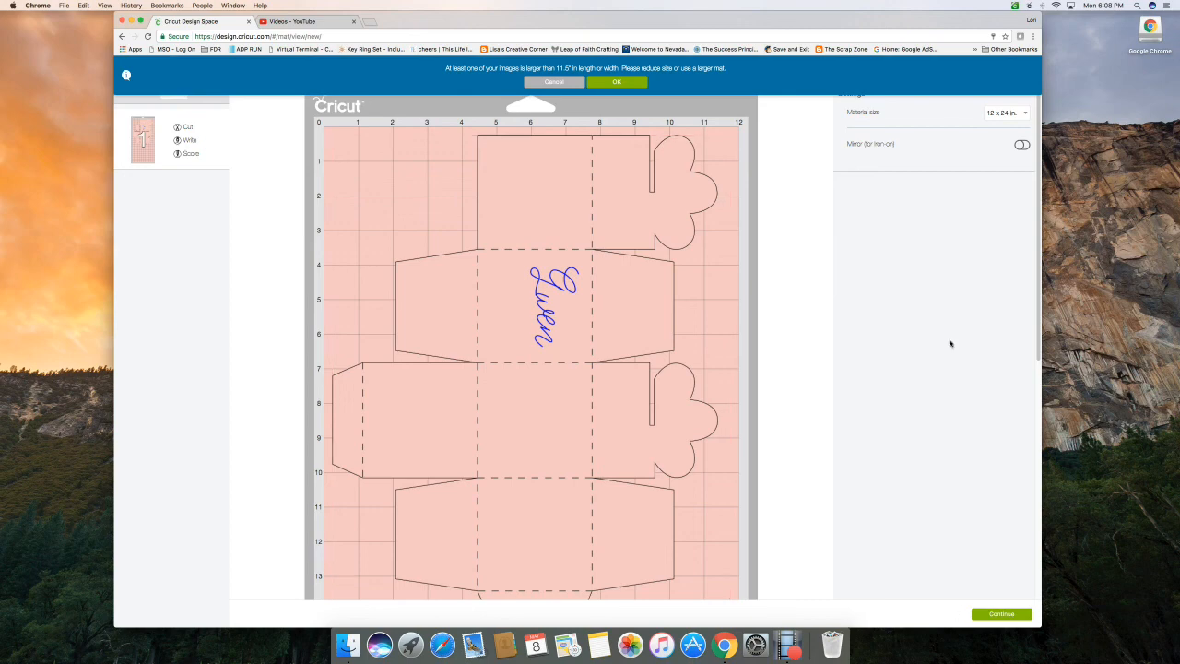
pyautogui.click(599, 82)
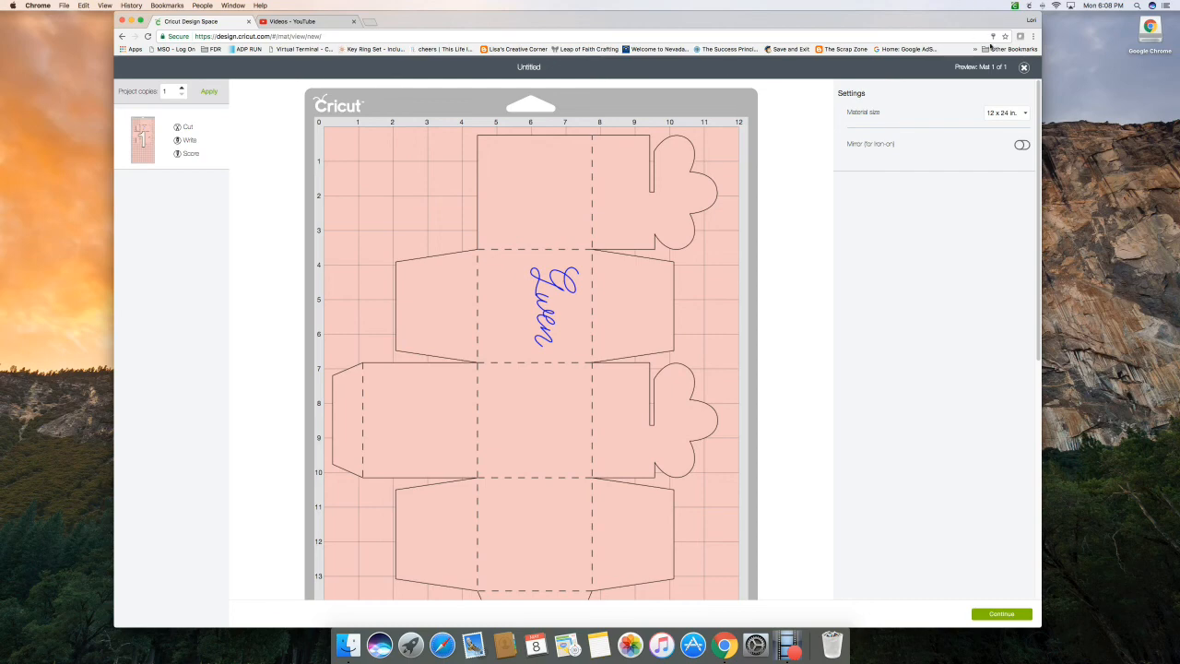
pyautogui.click(1023, 68)
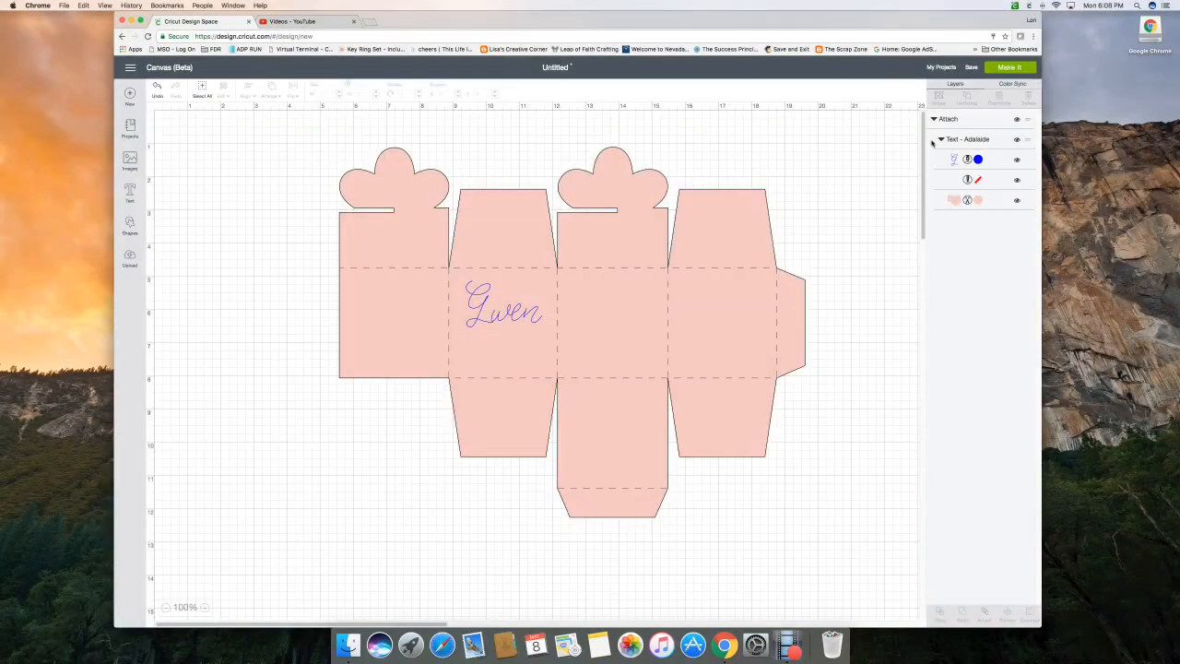